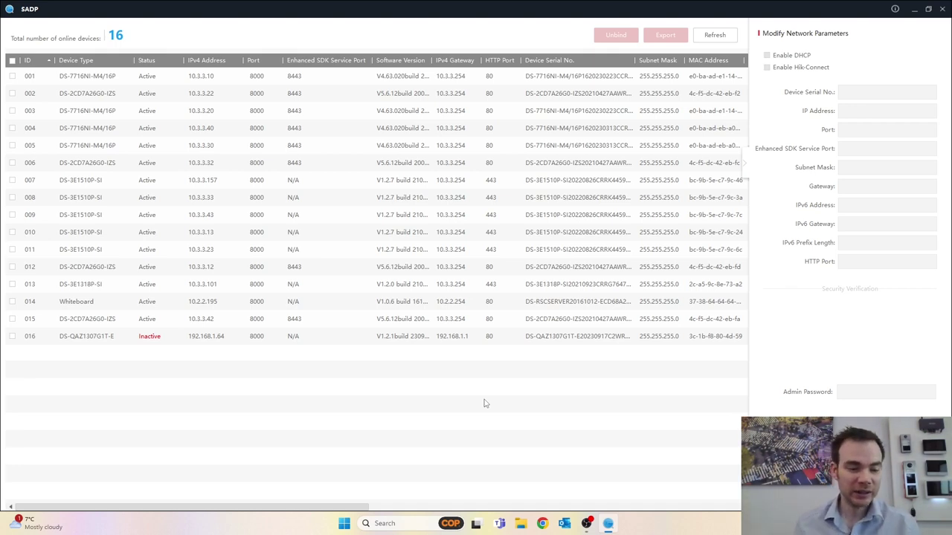
# - Select row 016, the inactive DS-QAZ1307G1T-E speaker at 192.168.1.64, in SADP's device list
pyautogui.click(149, 340)
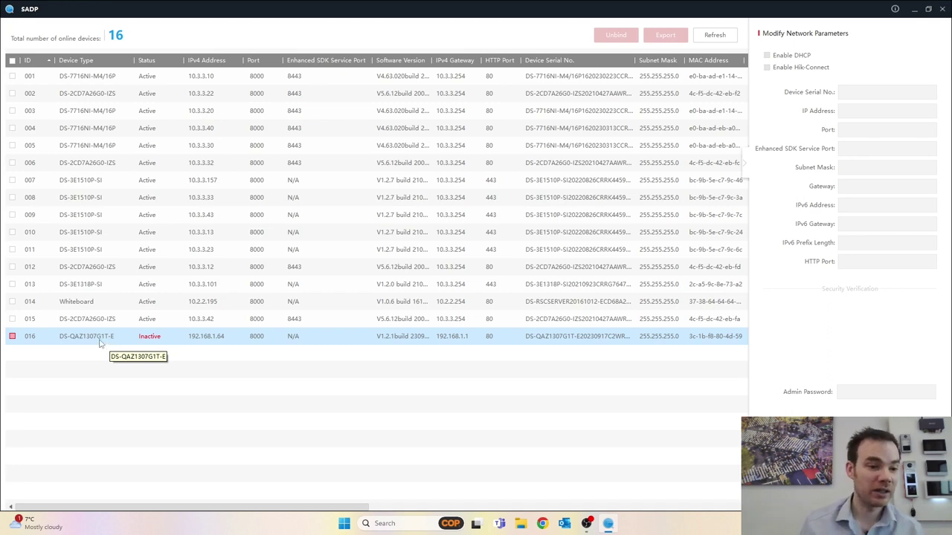
# - Activate device 016 by entering and confirming a new strong admin password
pyautogui.click(12, 336)
pyautogui.click(854, 315)
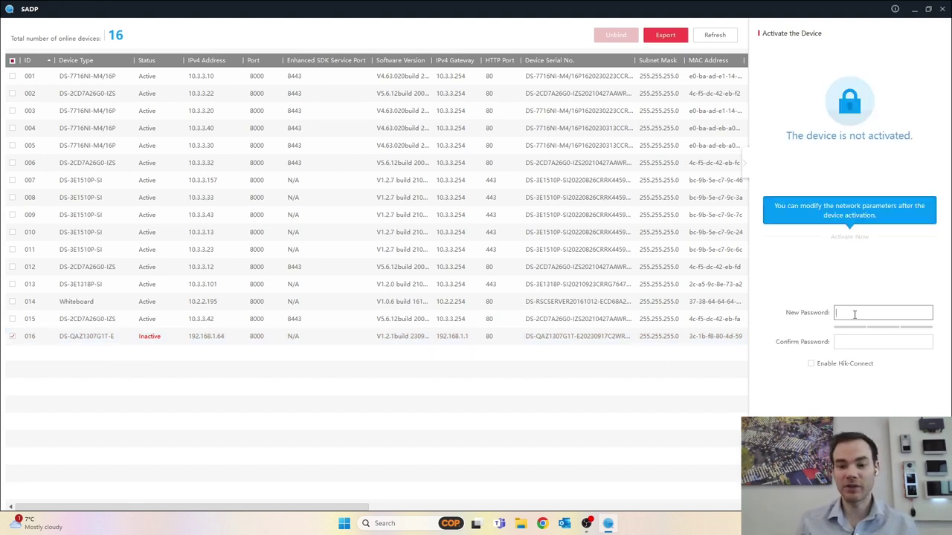
pyautogui.press('BackSpace')
pyautogui.press('BackSpace')
pyautogui.press('BackSpace')
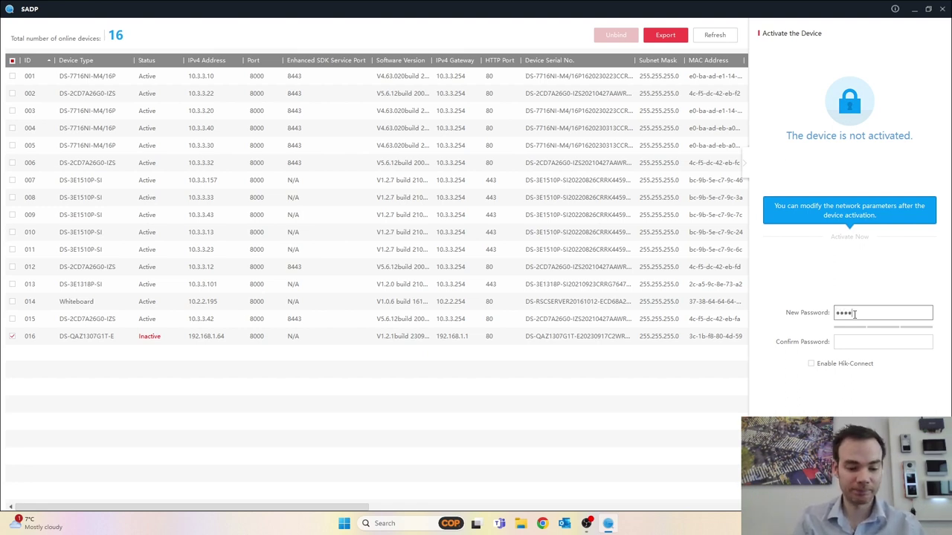
pyautogui.write('***')
pyautogui.press('Tab')
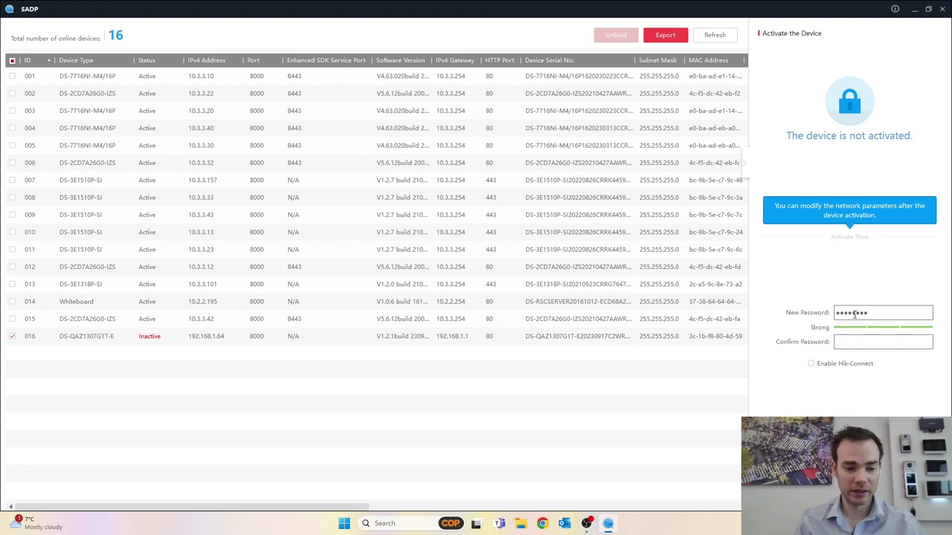
pyautogui.write('*******')
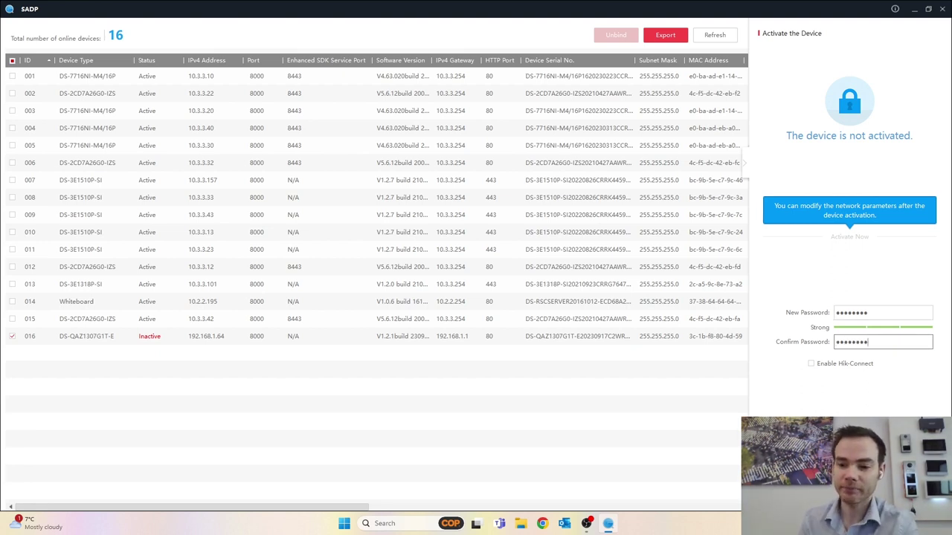
pyautogui.press('Tab')
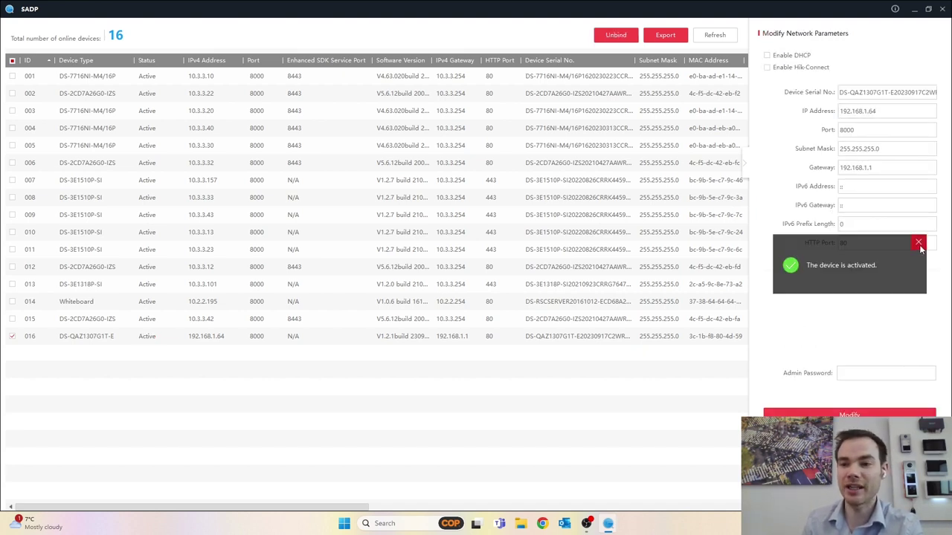
# - Switch the speaker to DHCP, authorise and apply with the admin password, then refresh the list
pyautogui.click(918, 241)
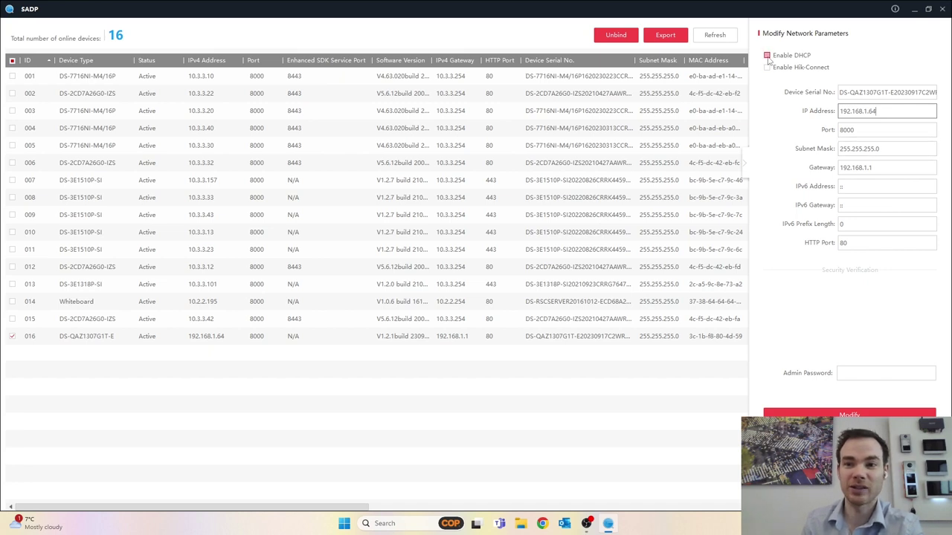
pyautogui.click(767, 56)
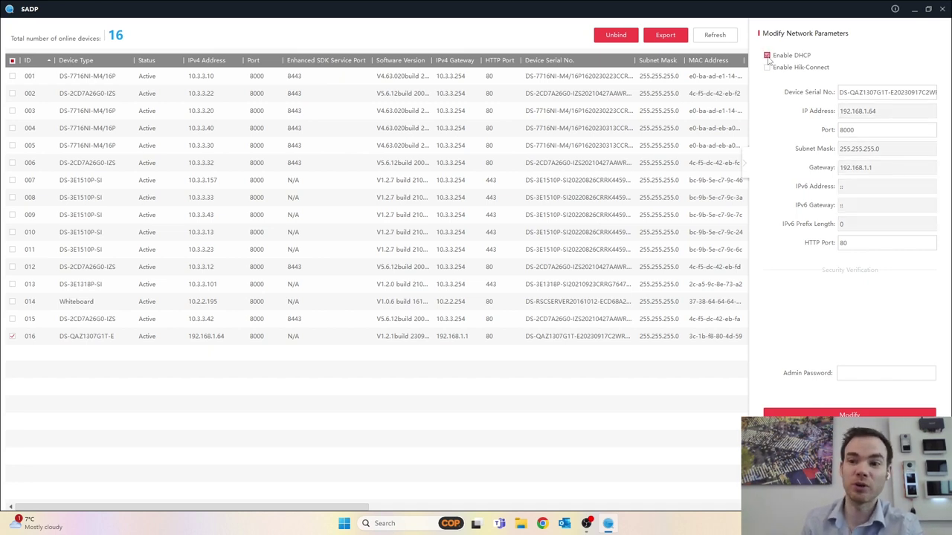
pyautogui.click(843, 374)
pyautogui.write('adm')
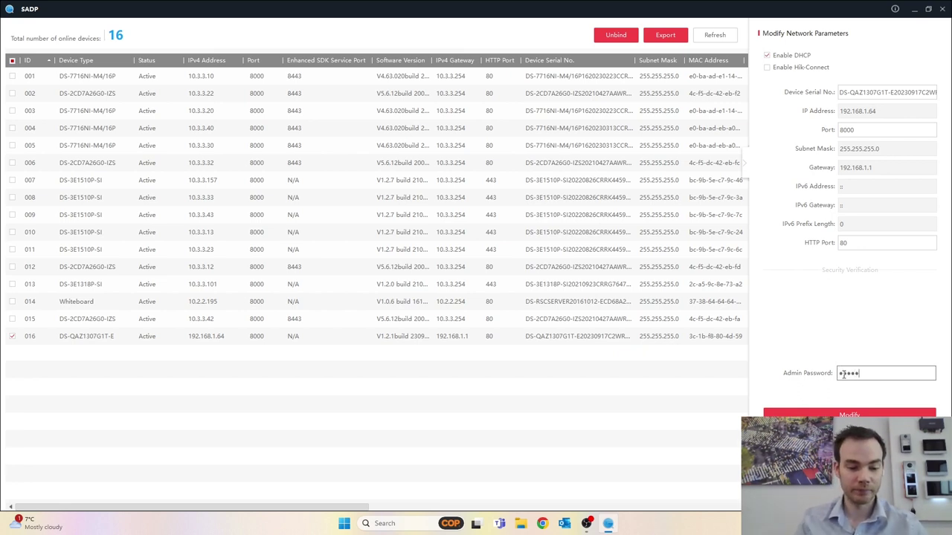
pyautogui.click(833, 411)
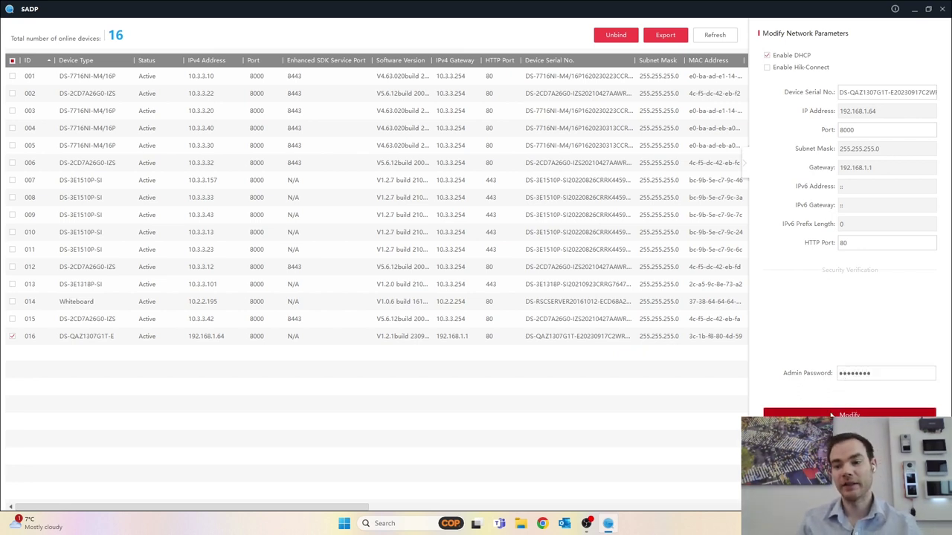
pyautogui.click(711, 38)
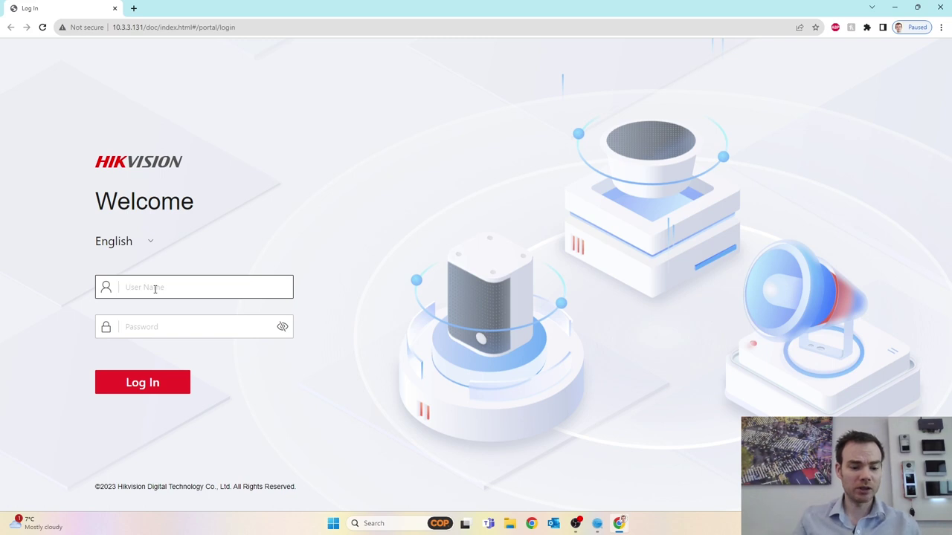
# - Log in to the speaker's web interface at 10.3.3.131 as admin with the device password
pyautogui.write('admin')
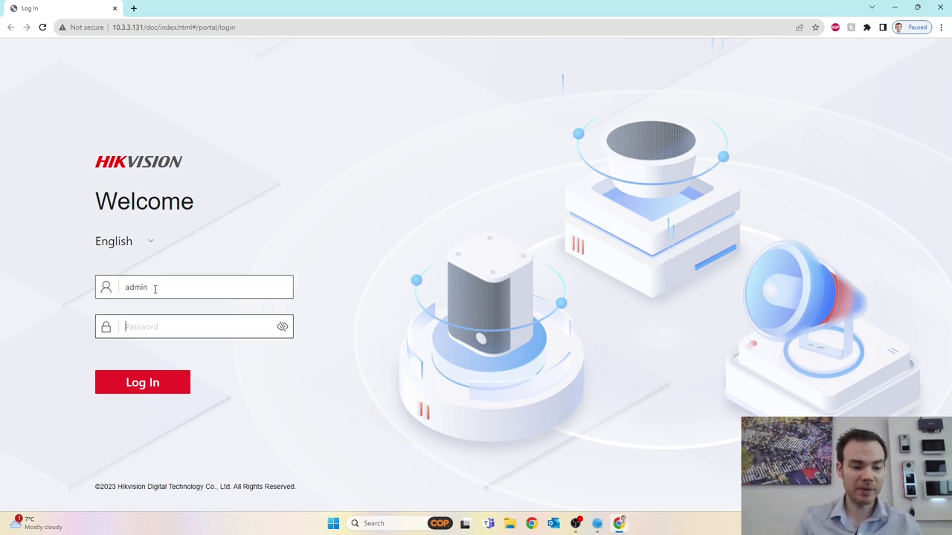
pyautogui.write('••••••••')
pyautogui.click(129, 382)
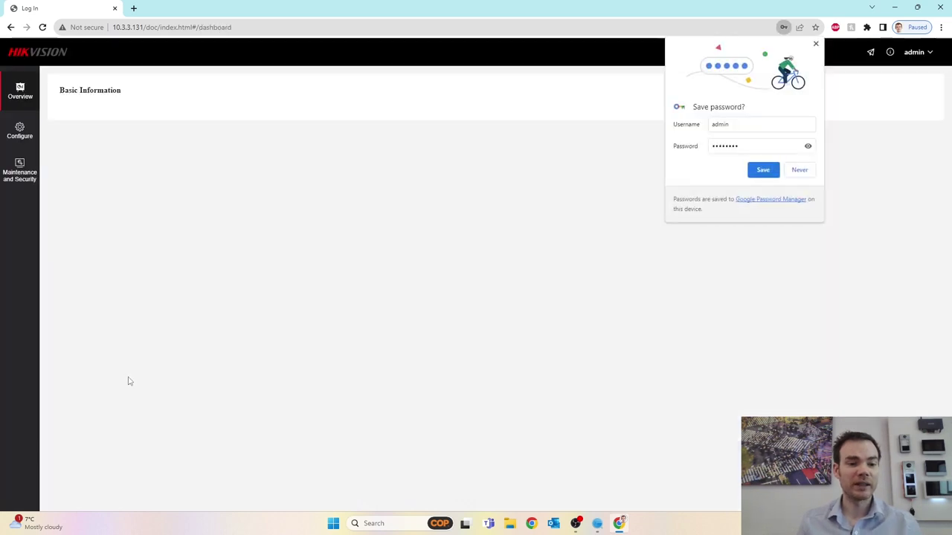
# - Dismiss Chrome's Save password bubble
pyautogui.click(816, 45)
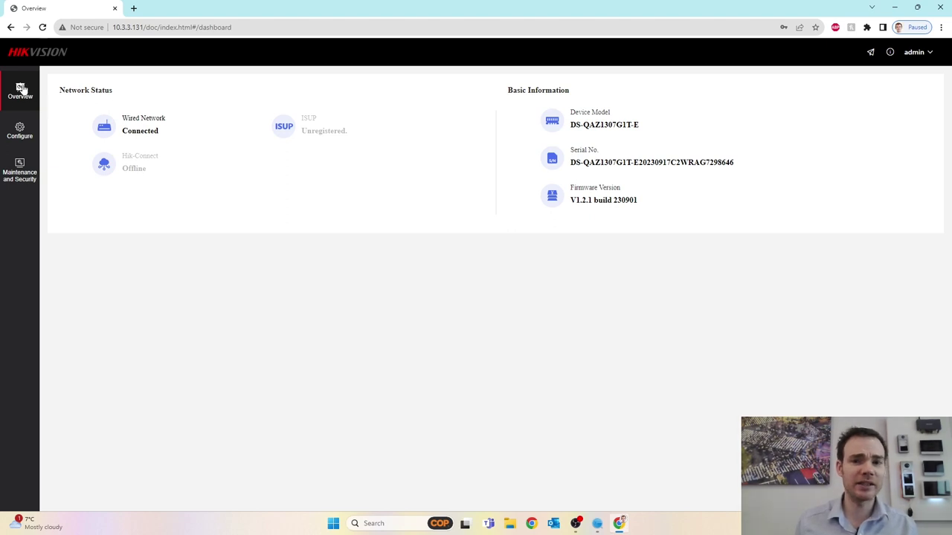
# - Sync the speaker's time to the computer clock, save it, and view User Management
pyautogui.click(21, 141)
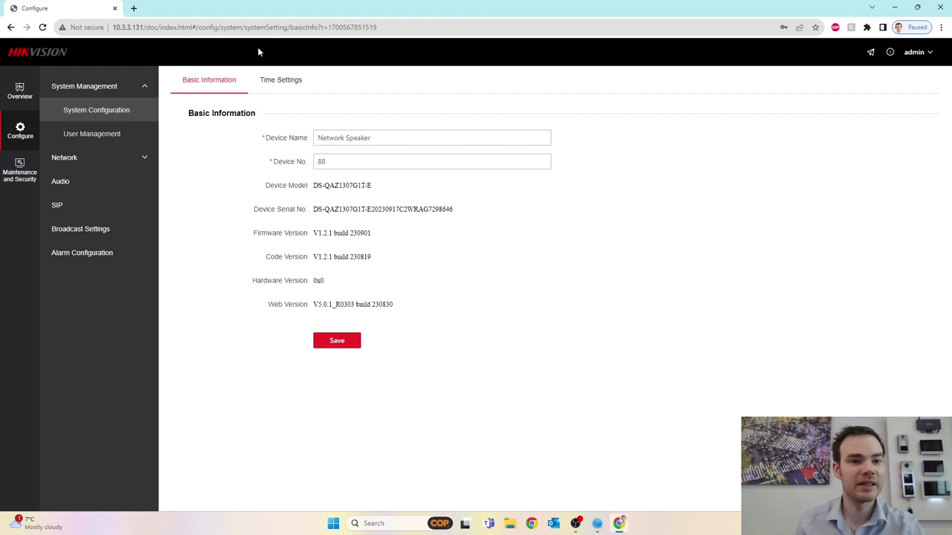
pyautogui.click(275, 85)
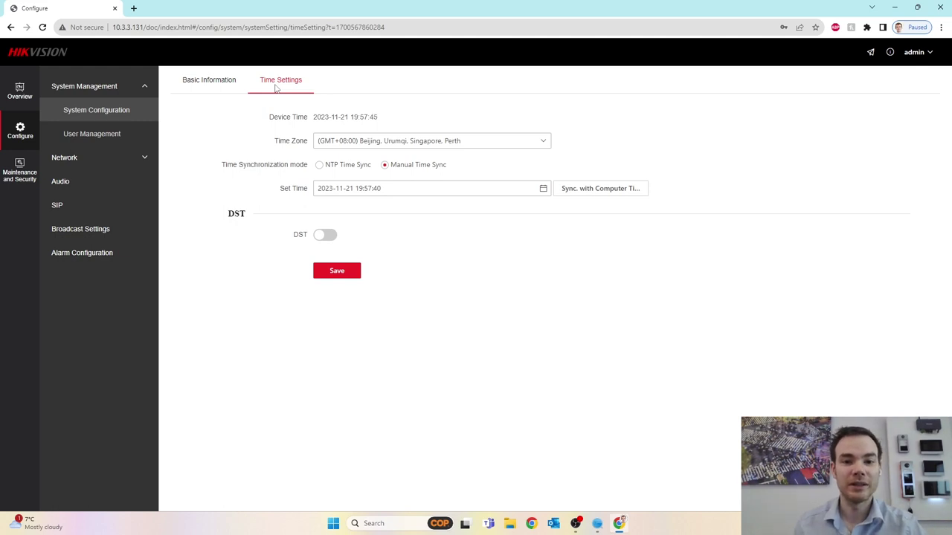
pyautogui.click(599, 193)
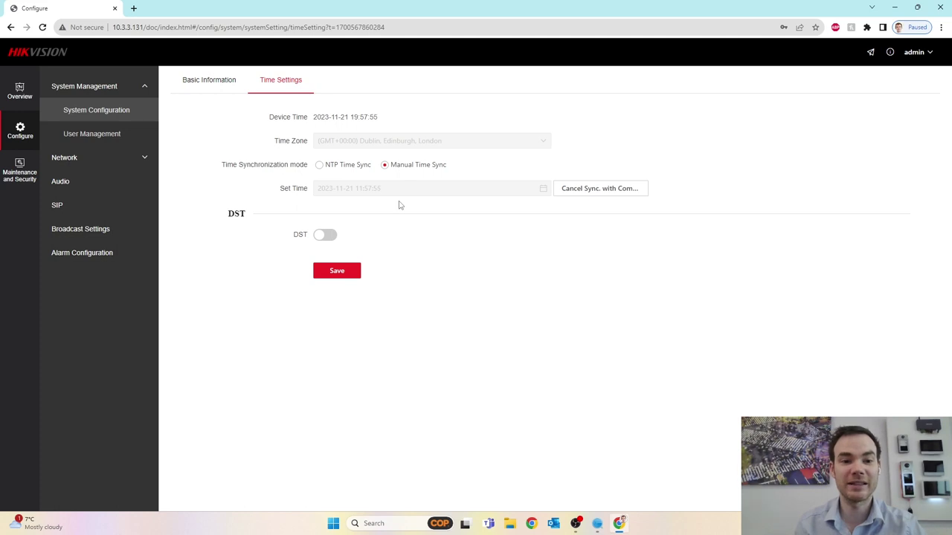
pyautogui.click(337, 276)
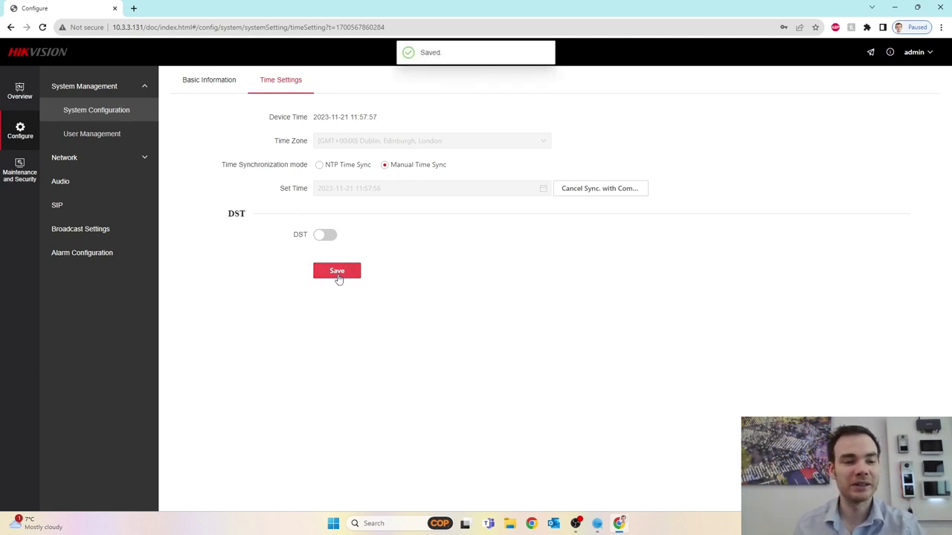
pyautogui.click(126, 141)
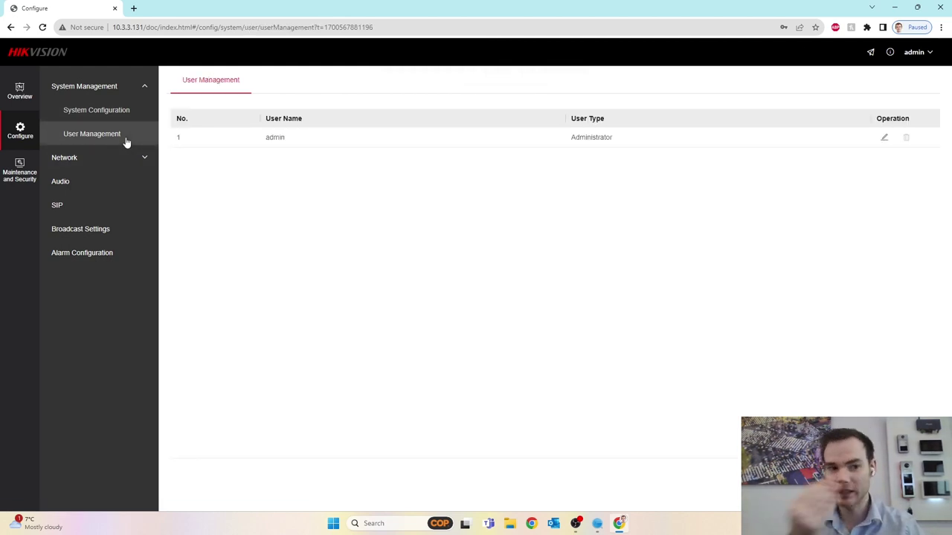
# - Browse the TCP/IP and HTTP/HTTPS port network settings
pyautogui.click(110, 159)
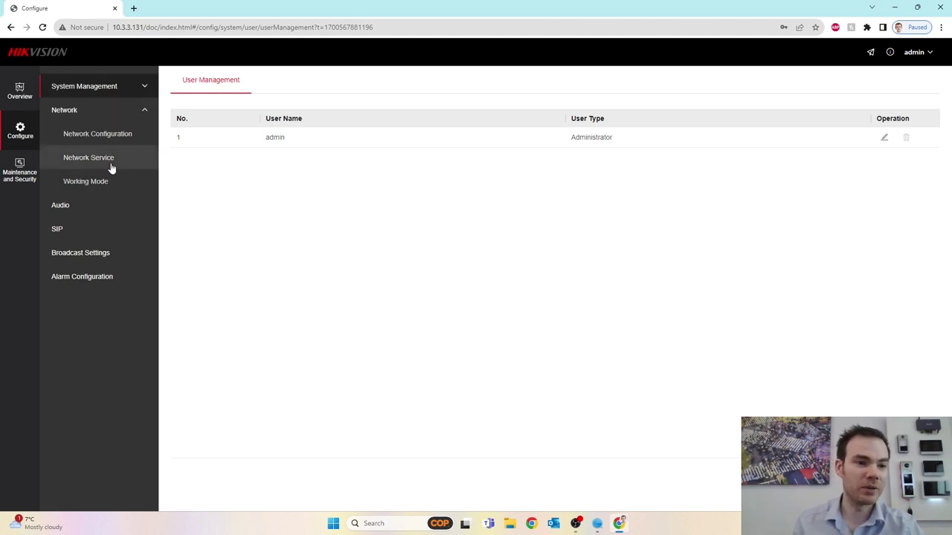
pyautogui.click(110, 144)
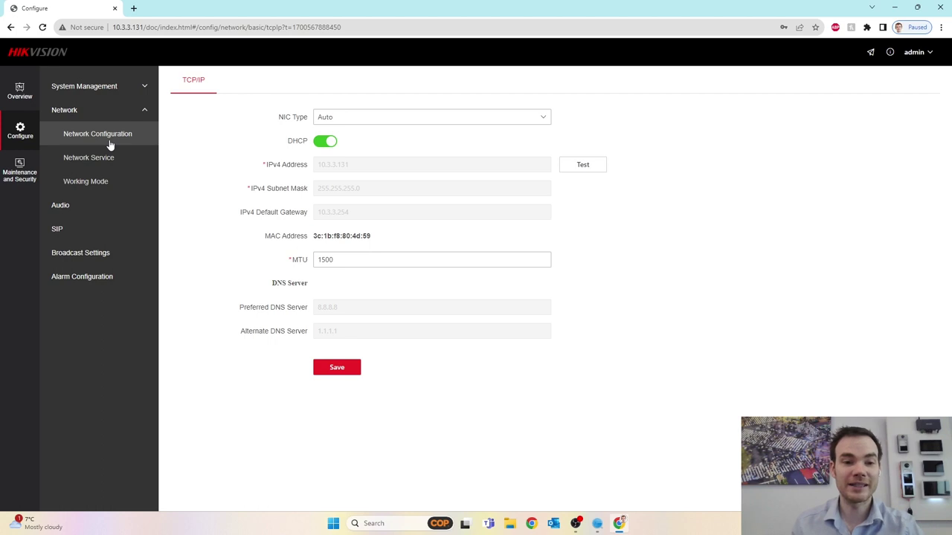
pyautogui.click(98, 162)
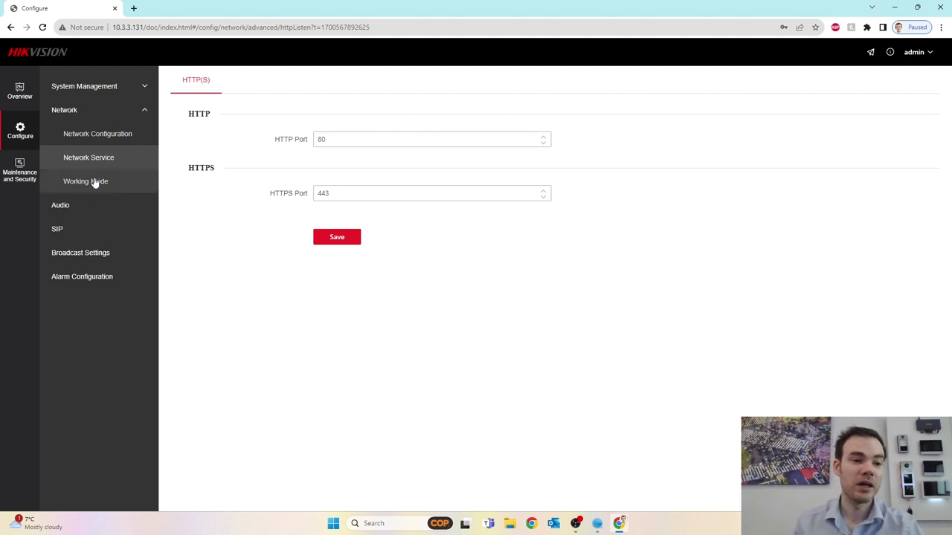
# - In Platform Access, leave ISUP and Hik-Connect disabled and check the SDK service port 8000
pyautogui.click(94, 183)
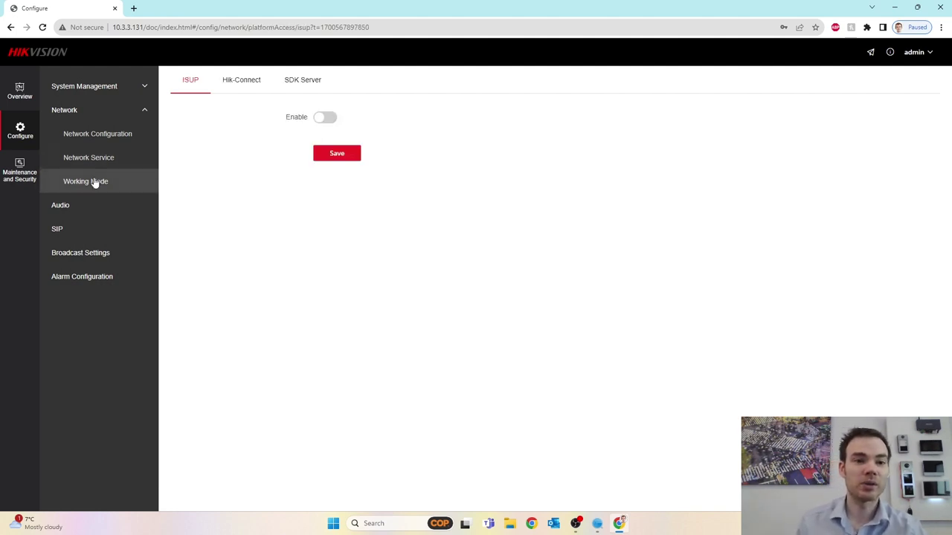
pyautogui.click(324, 119)
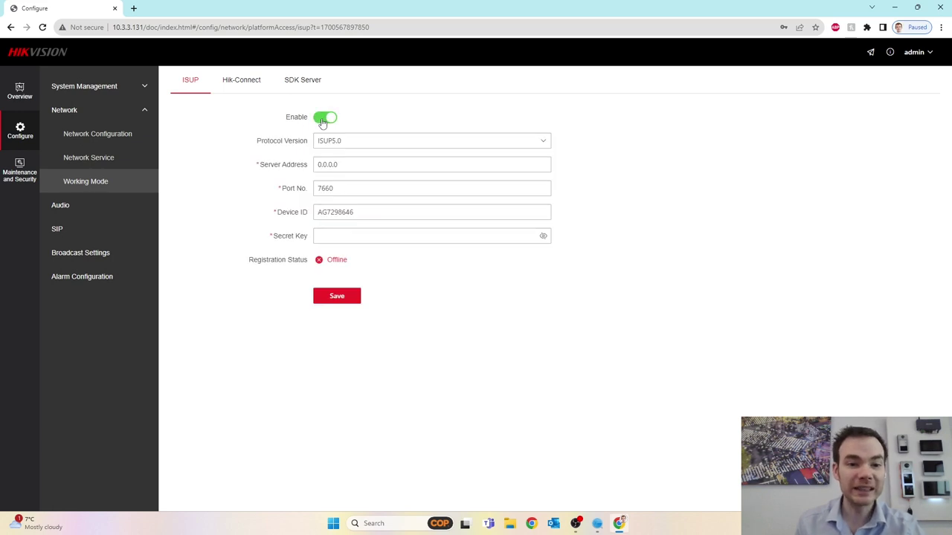
pyautogui.click(322, 120)
pyautogui.click(240, 83)
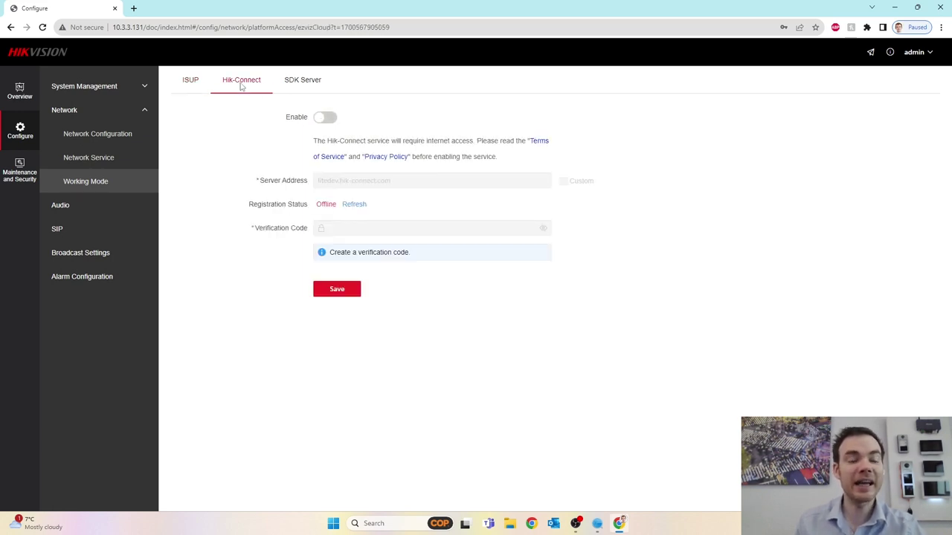
pyautogui.click(324, 117)
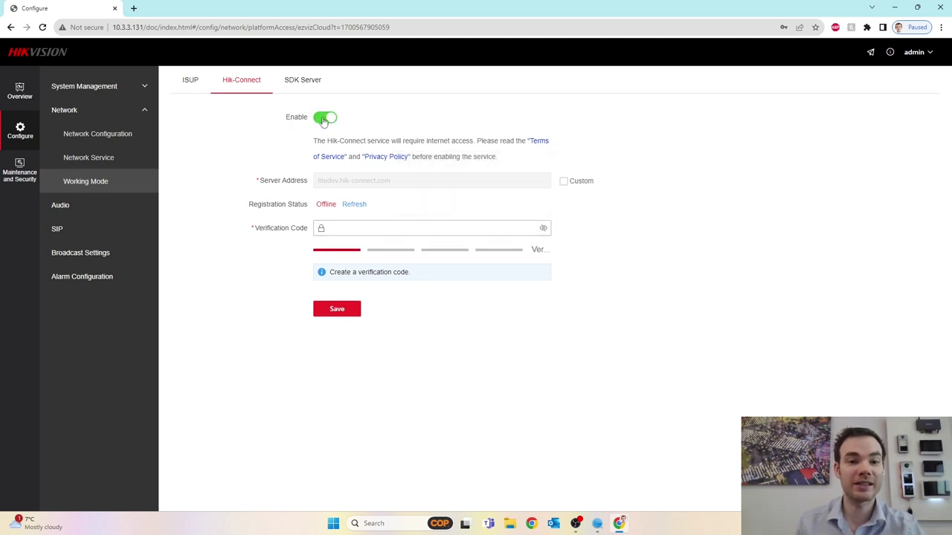
pyautogui.click(324, 119)
pyautogui.click(297, 86)
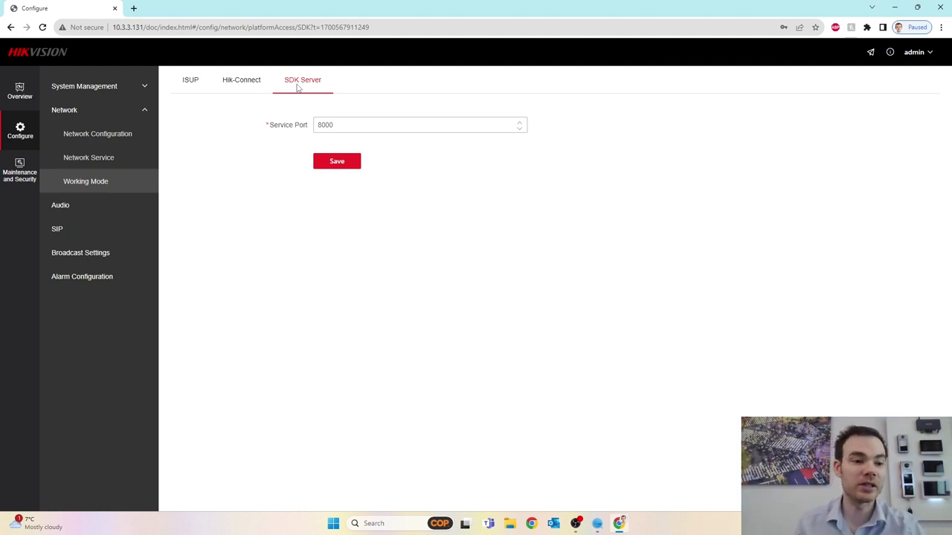
# - Open the Audio settings, showing MIC input and Channel 1 output volumes at 100
pyautogui.click(73, 206)
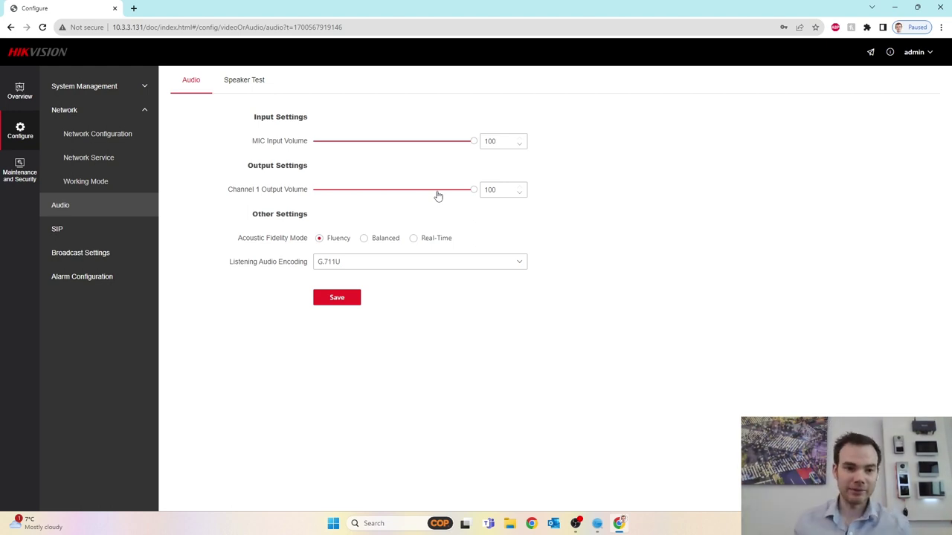
# - Lower Channel 1 output volume to 10, play a speaker test, then open SIP settings
pyautogui.click(437, 191)
pyautogui.moveTo(437, 190); pyautogui.dragTo(330, 190)
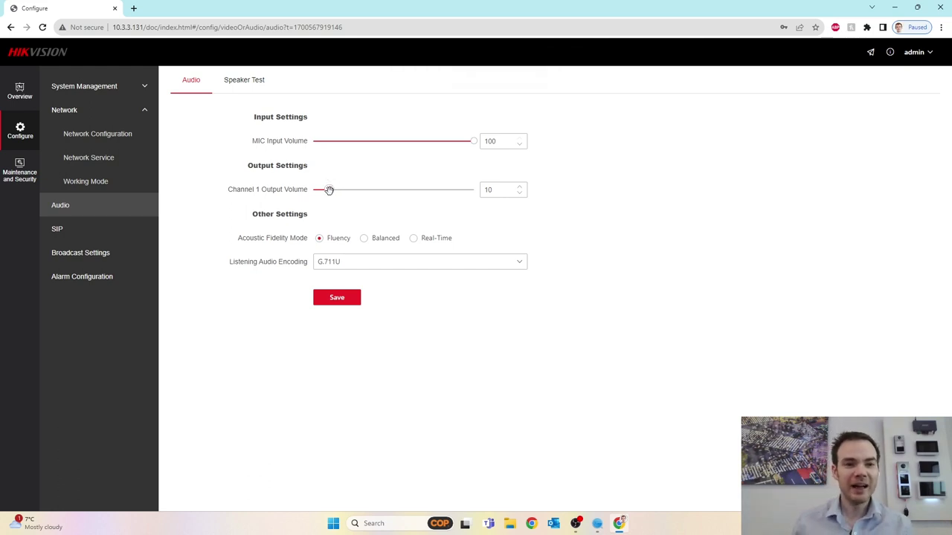
pyautogui.click(243, 80)
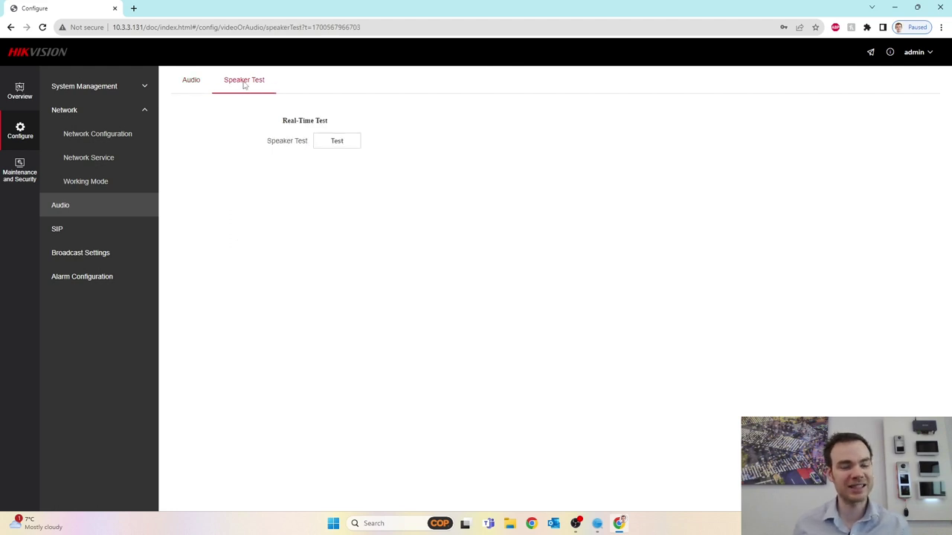
pyautogui.click(332, 145)
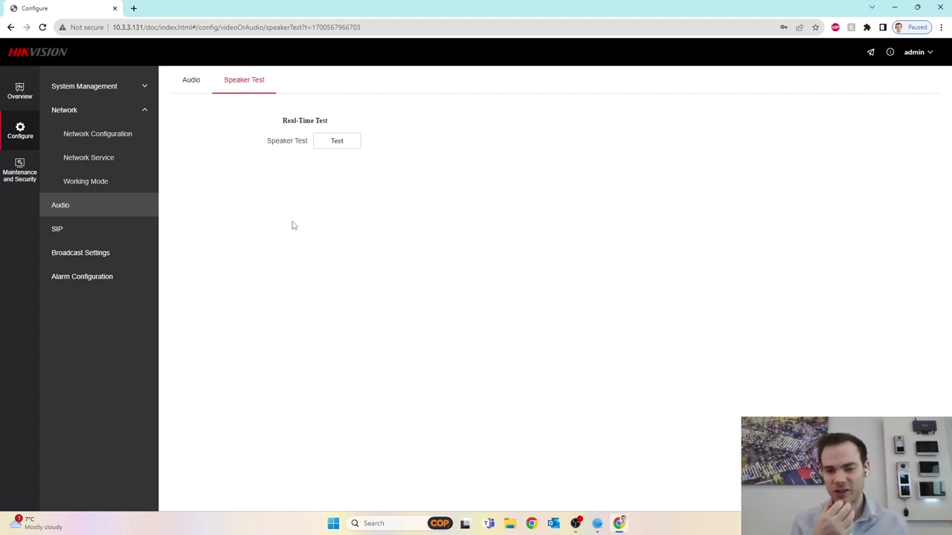
pyautogui.click(186, 84)
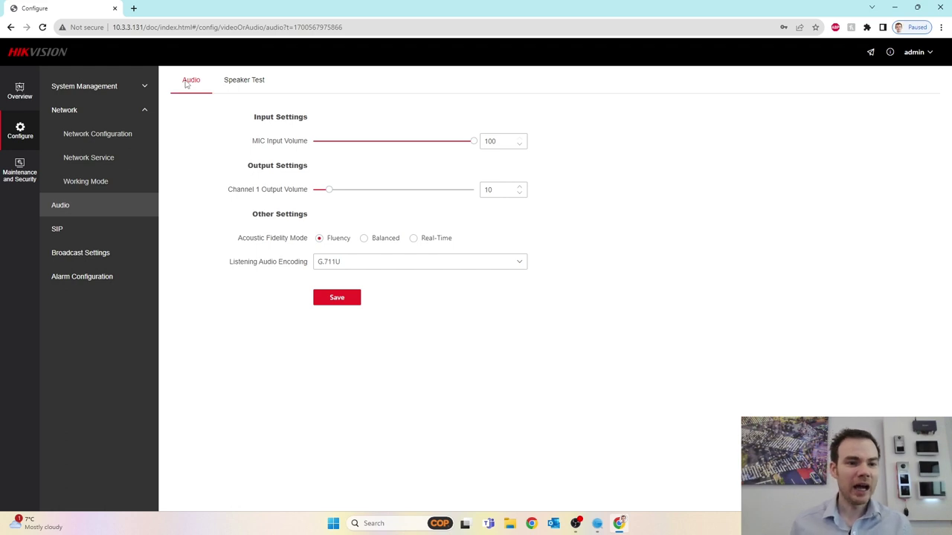
pyautogui.click(79, 230)
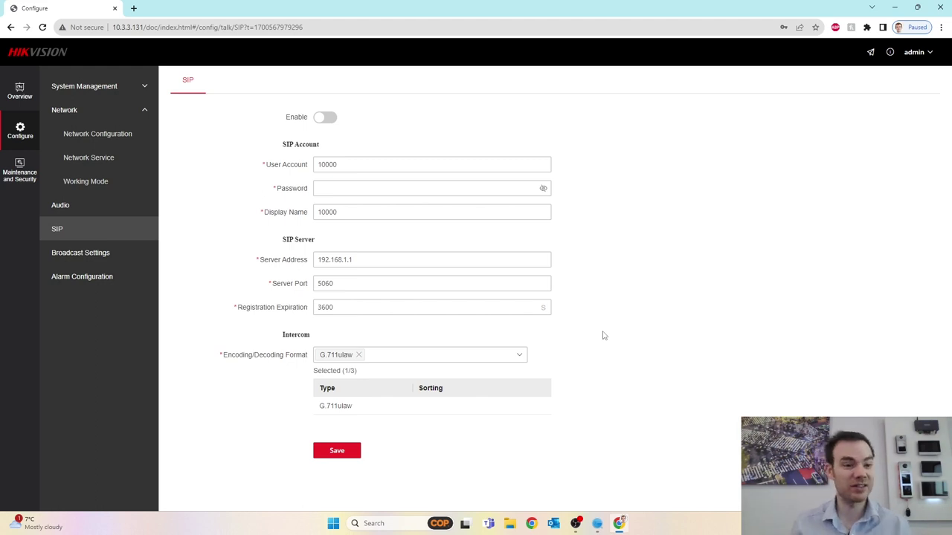
# - Open Broadcast Settings to the empty Material Library with 1024 MB free
pyautogui.click(109, 261)
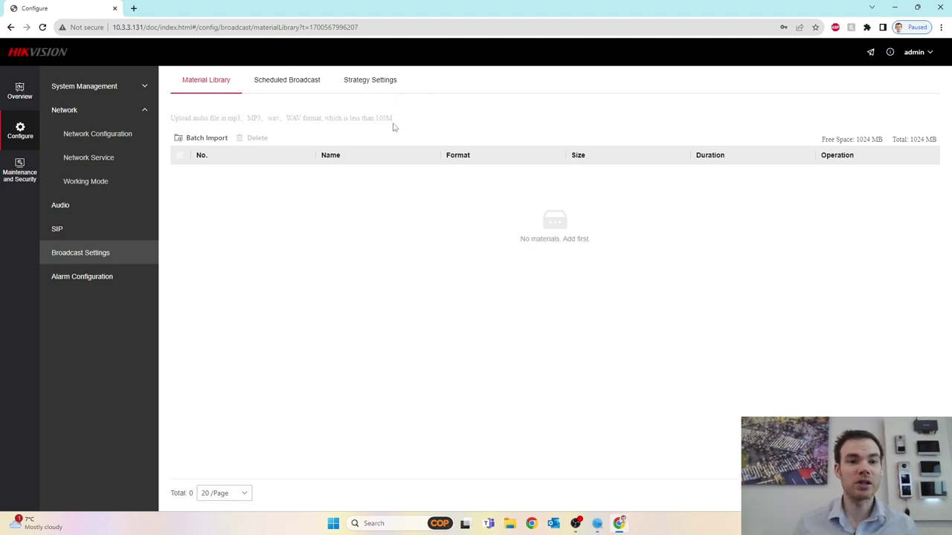
# - Go to Scheduled Broadcast and add a new weekly broadcast task
pyautogui.click(290, 81)
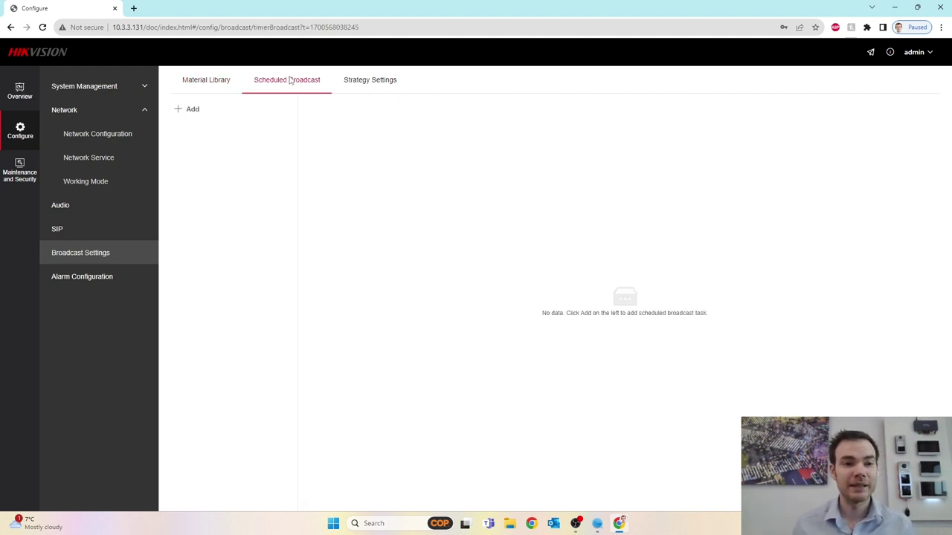
pyautogui.click(184, 112)
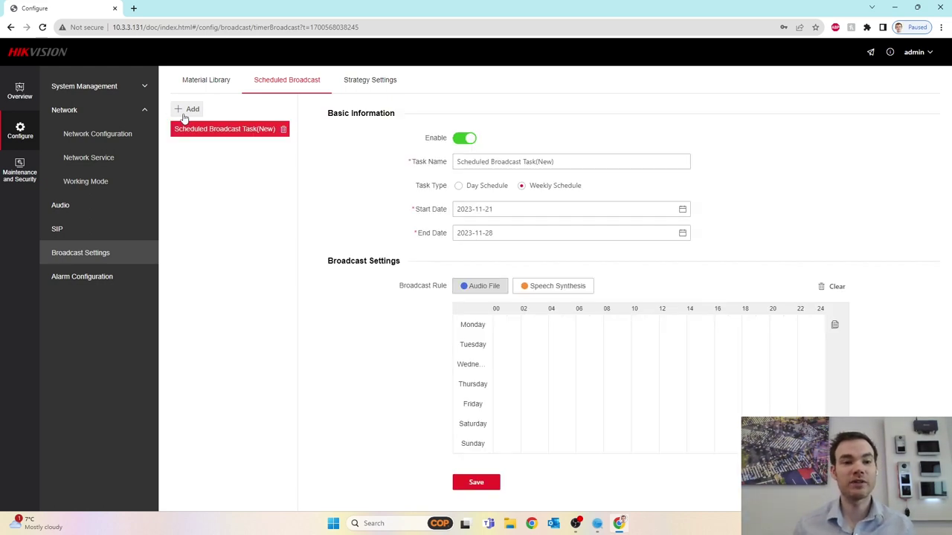
pyautogui.click(185, 111)
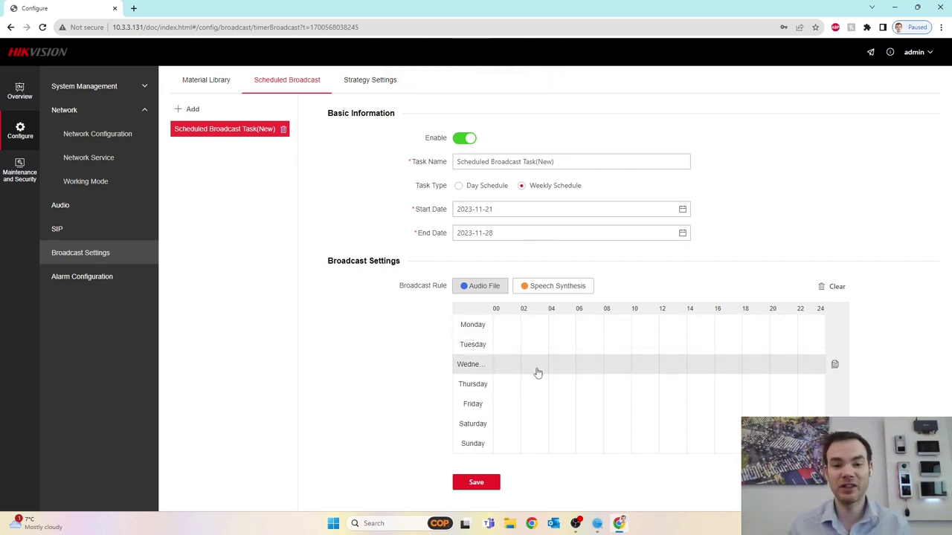
# - Draw Audio File blocks: Monday 05:30–16:20, Wednesday 15:04–21:55, early Tuesday, Thursday 08:09–13:56
pyautogui.click(484, 288)
pyautogui.moveTo(572, 325); pyautogui.dragTo(720, 325)
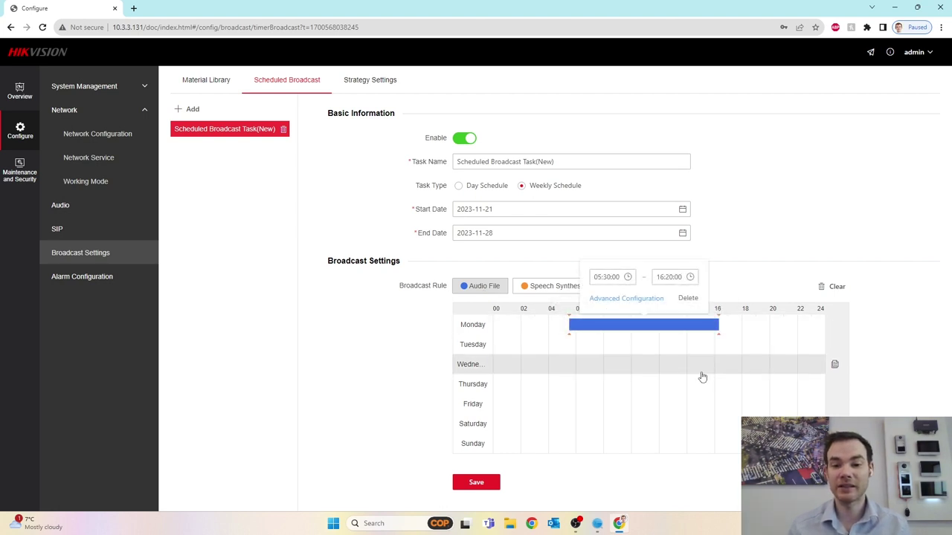
pyautogui.moveTo(701, 377); pyautogui.dragTo(794, 376)
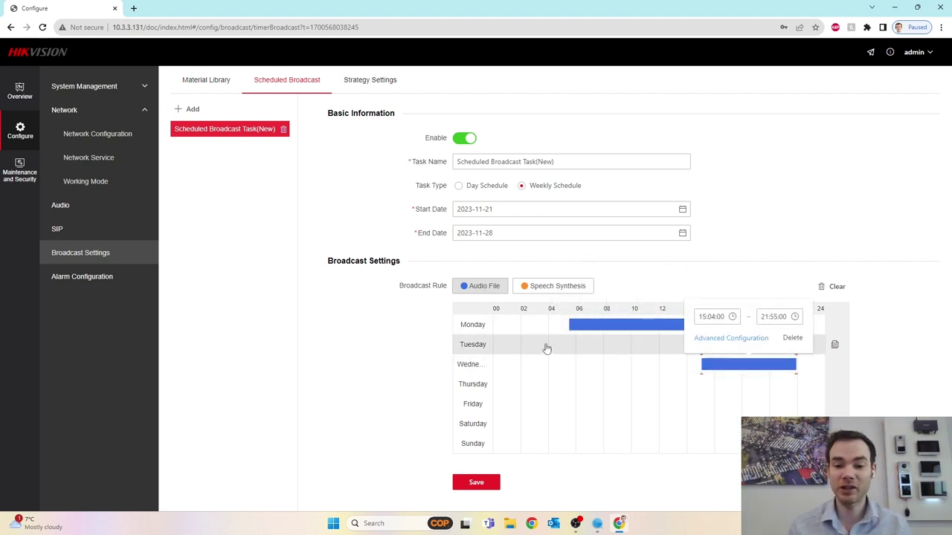
pyautogui.moveTo(547, 347); pyautogui.dragTo(616, 344)
pyautogui.moveTo(606, 385); pyautogui.dragTo(685, 388)
pyautogui.click(617, 359)
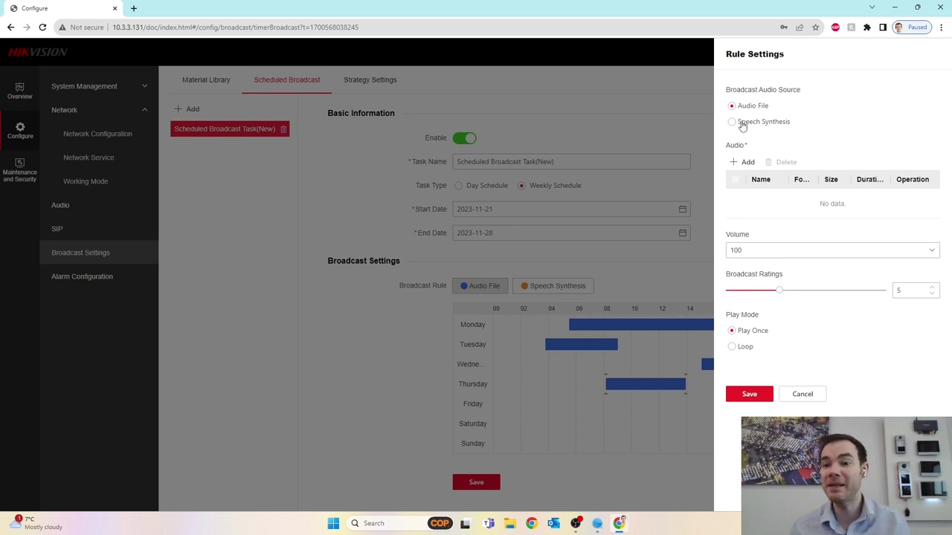
pyautogui.click(741, 123)
pyautogui.click(749, 186)
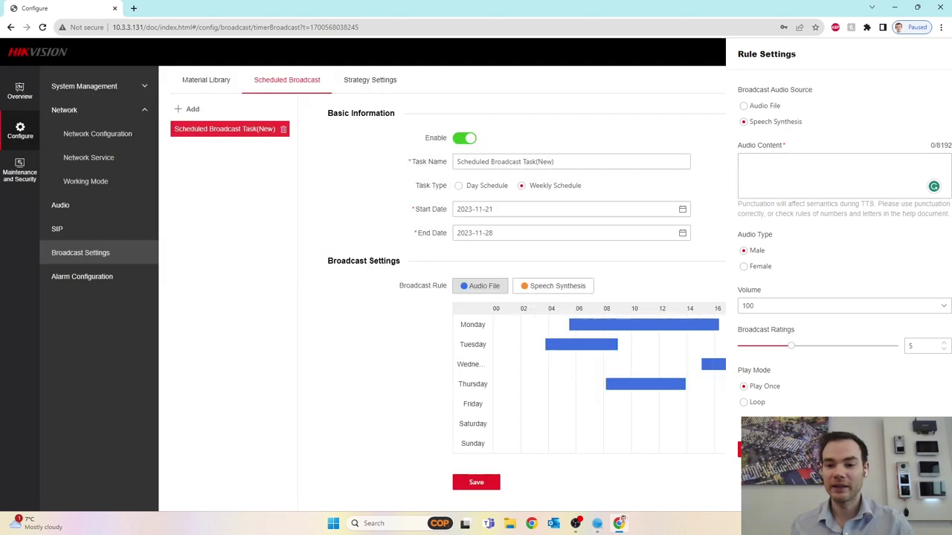
pyautogui.click(776, 449)
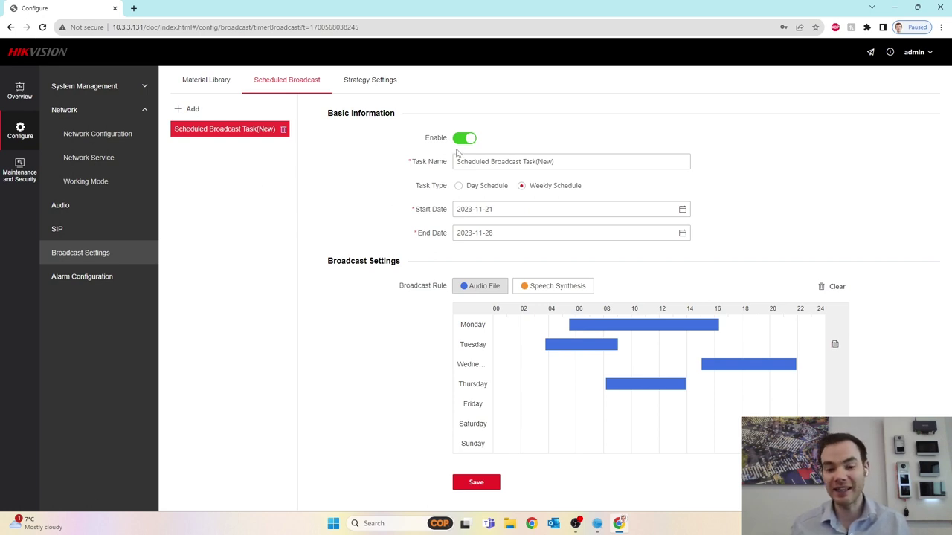
# - Check the Strategy Settings tab, then return to the now-empty Scheduled Broadcast list
pyautogui.click(360, 87)
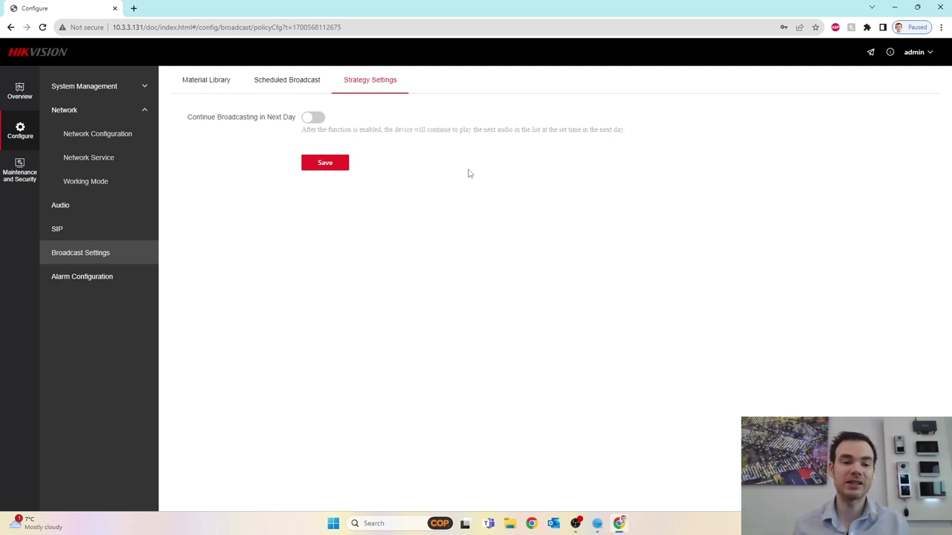
pyautogui.click(264, 81)
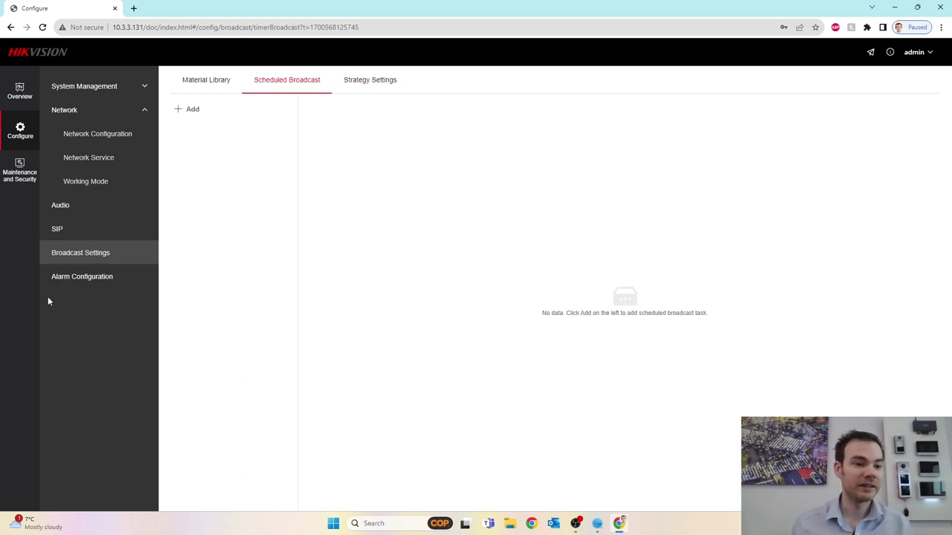
# - Open Alarm Configuration and edit alarm input A<-1, keeping its Alarm Type as NO
pyautogui.click(91, 284)
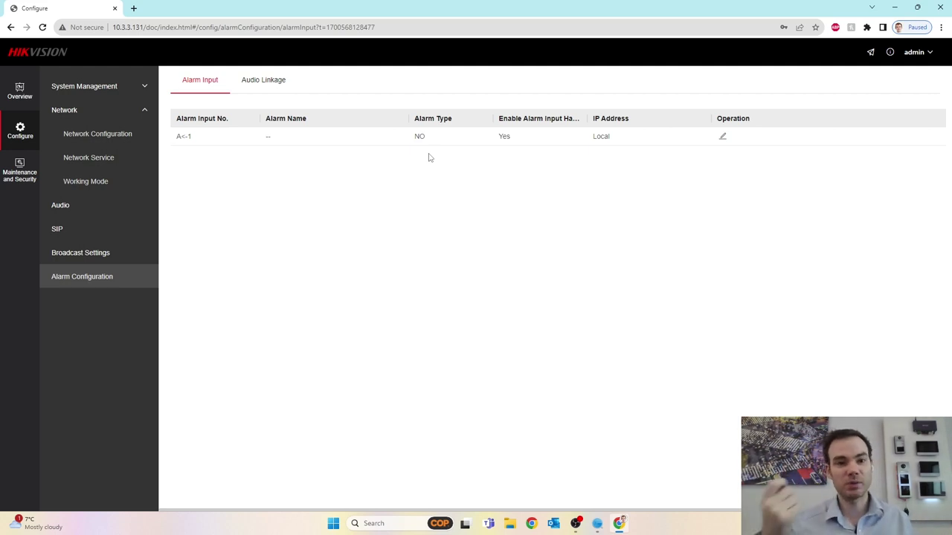
pyautogui.click(721, 139)
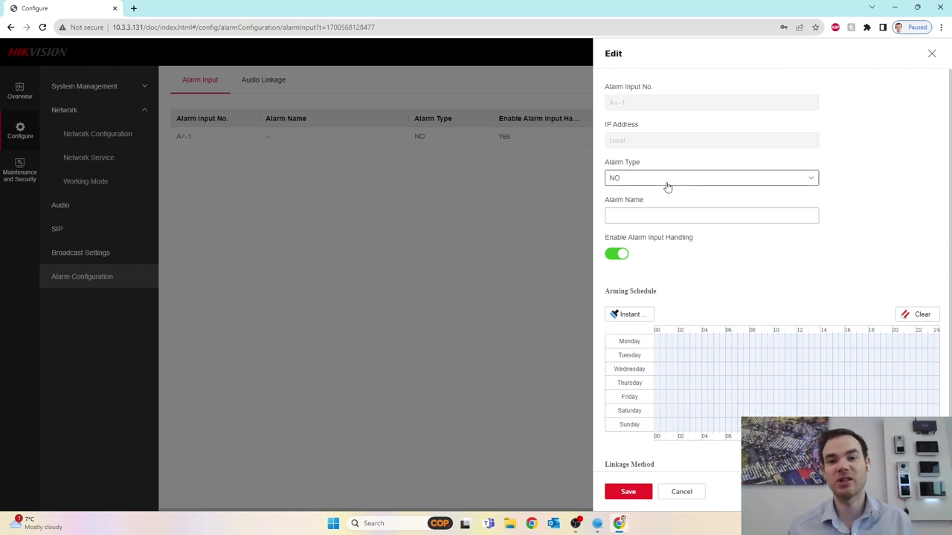
pyautogui.click(874, 163)
# - Toggle A<-1's Audio Linkage, cancel without saving, and view the Audio Linkage settings
pyautogui.click(616, 216)
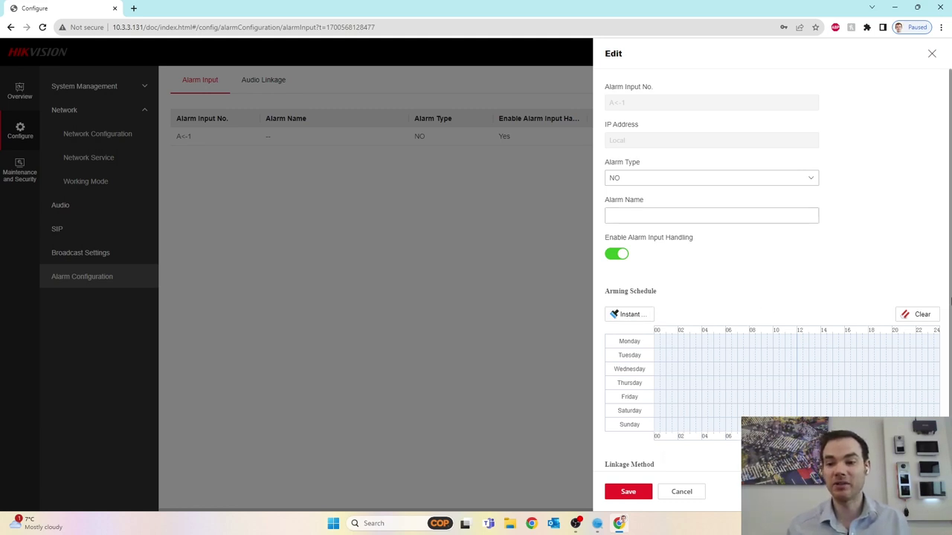
pyautogui.moveTo(949, 314); pyautogui.dragTo(949, 364)
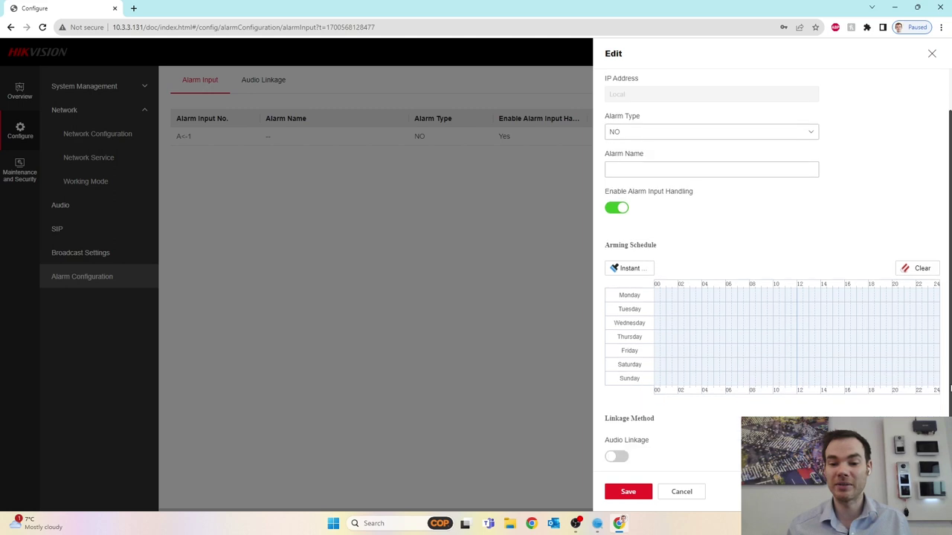
pyautogui.click(616, 455)
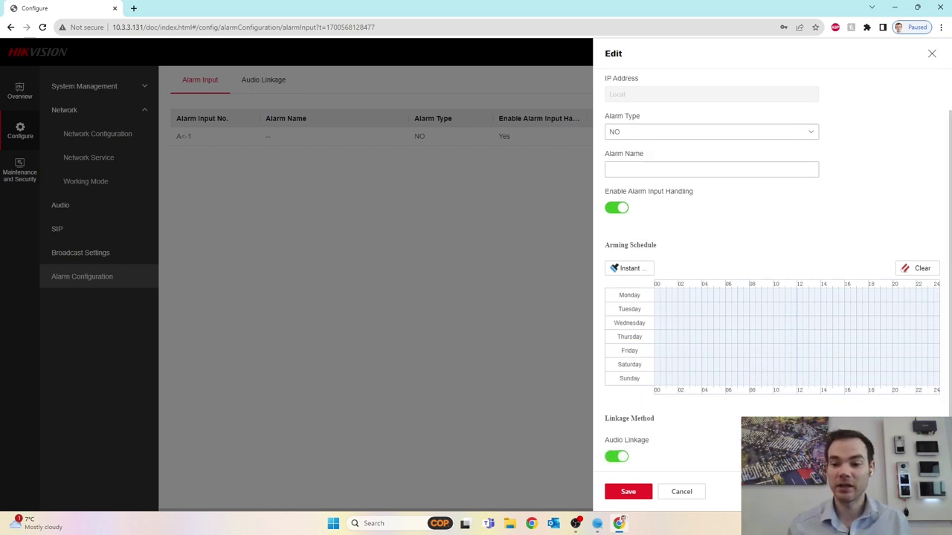
pyautogui.click(681, 491)
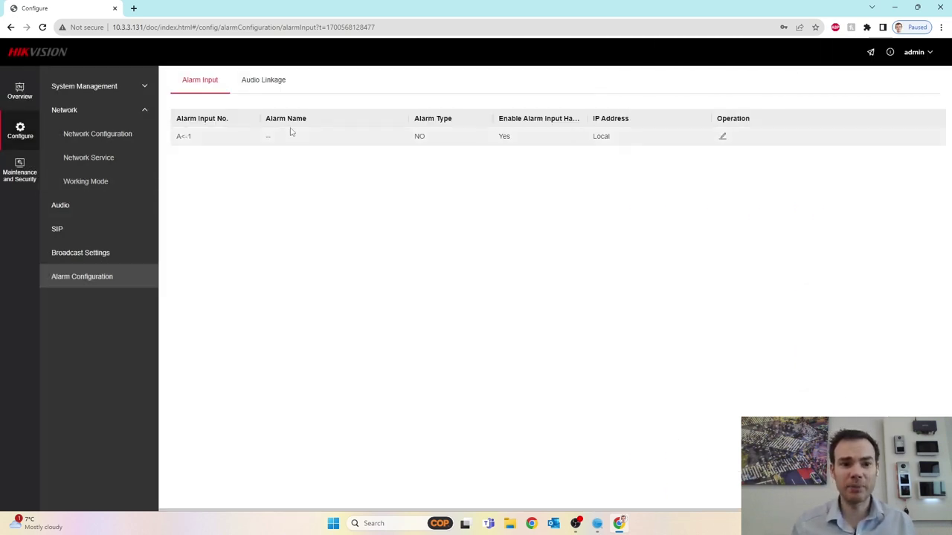
pyautogui.click(265, 80)
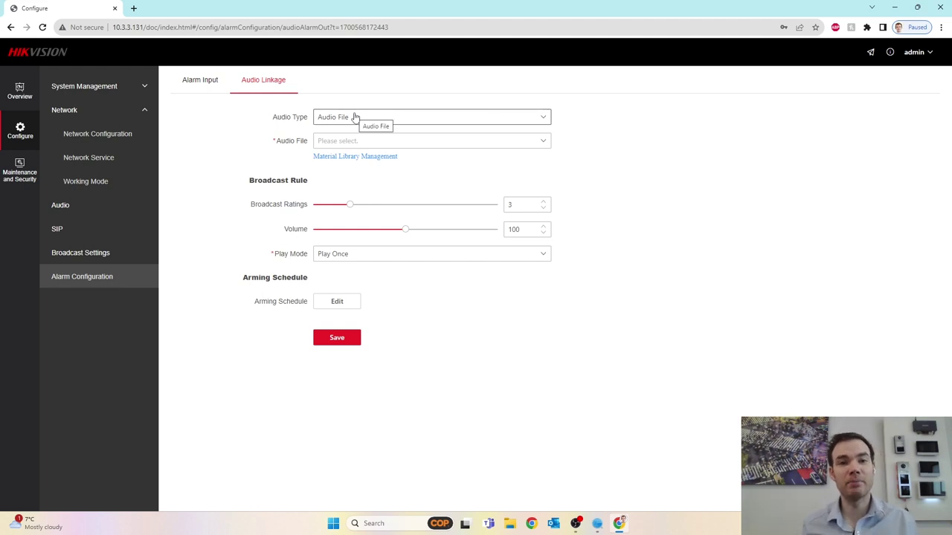
# - Set the alarm audio to Speech Synthesis saying 'Emergency' at volume 10
pyautogui.click(355, 117)
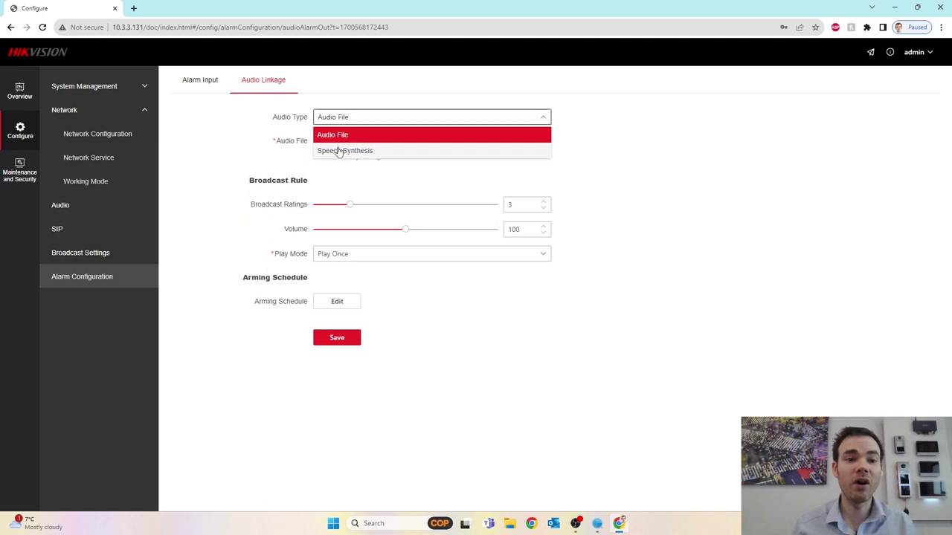
pyautogui.click(339, 151)
pyautogui.click(338, 146)
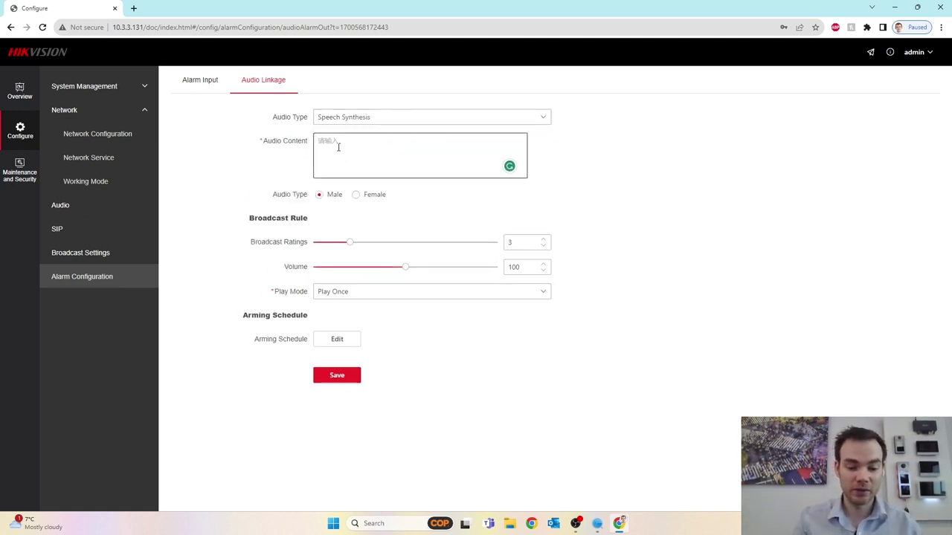
pyautogui.write('Emergency')
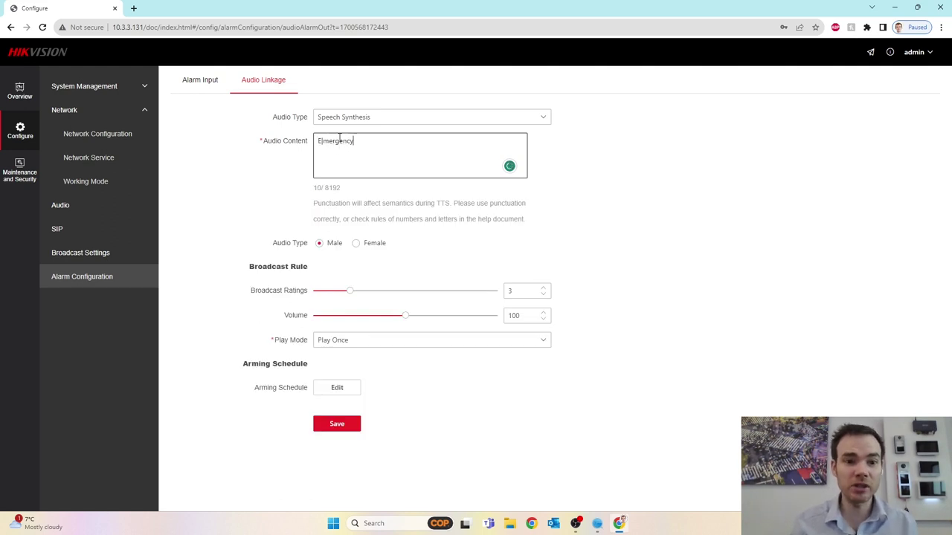
pyautogui.click(321, 143)
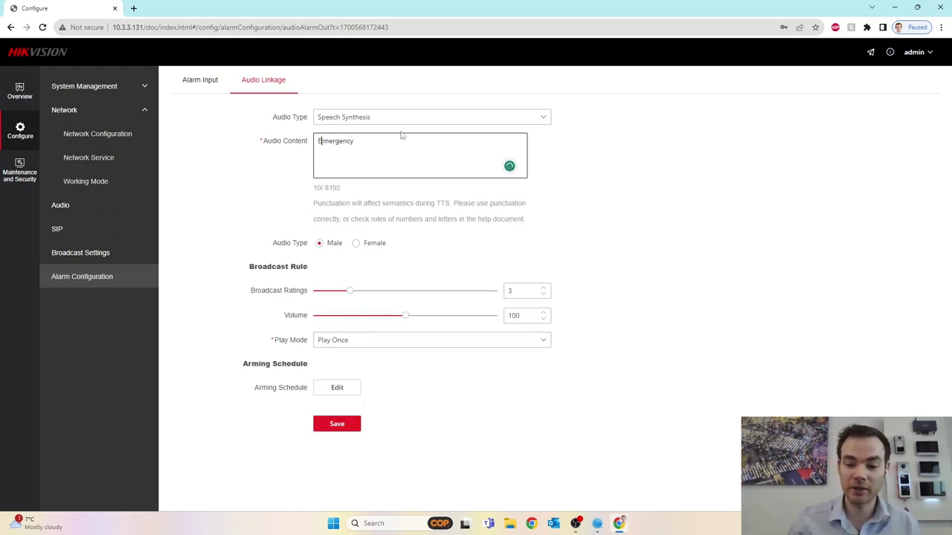
pyautogui.press('BackSpace')
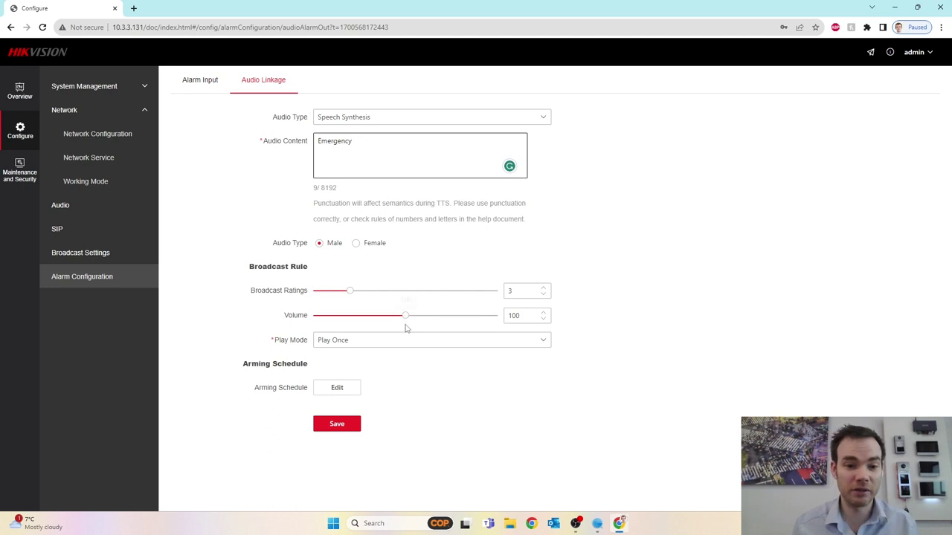
pyautogui.moveTo(405, 315); pyautogui.dragTo(322, 316)
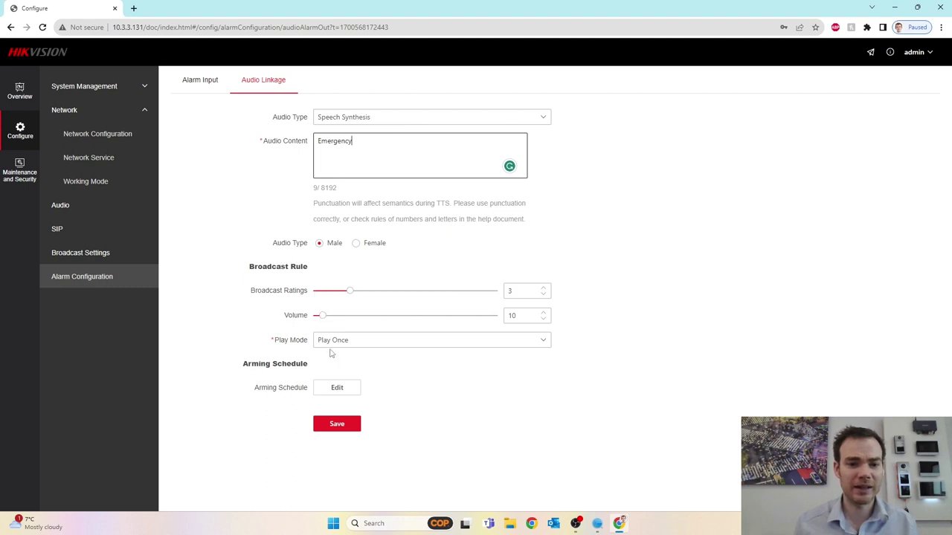
# - Save the announcement and accept its arming schedule unchanged
pyautogui.click(338, 425)
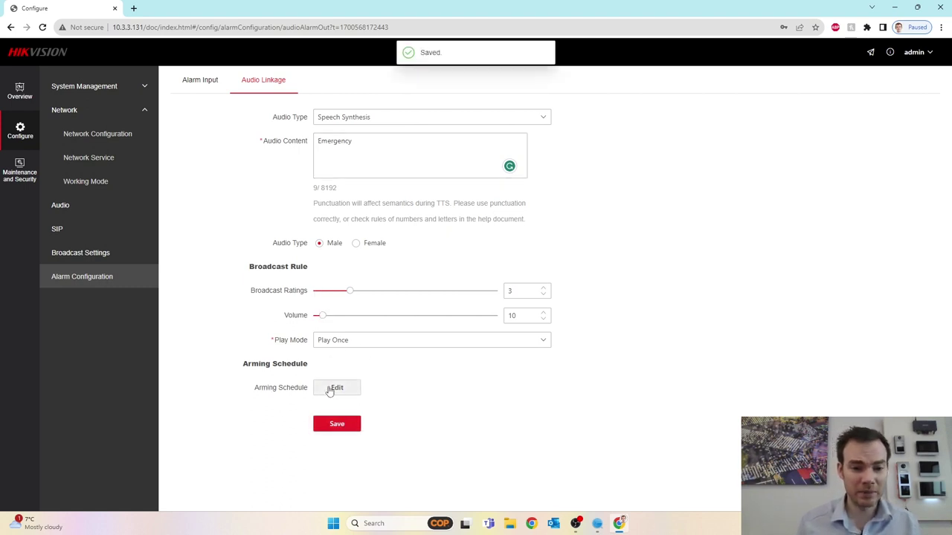
pyautogui.click(330, 389)
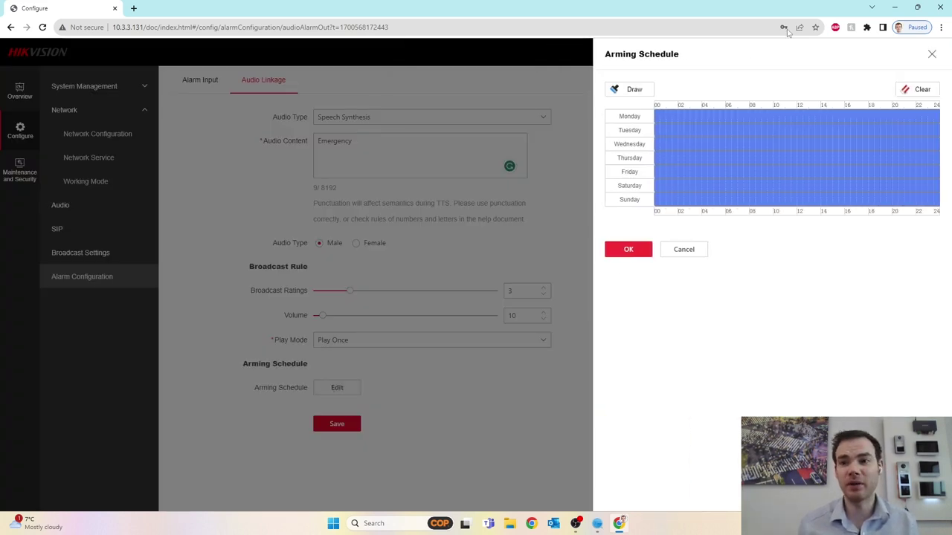
pyautogui.click(631, 250)
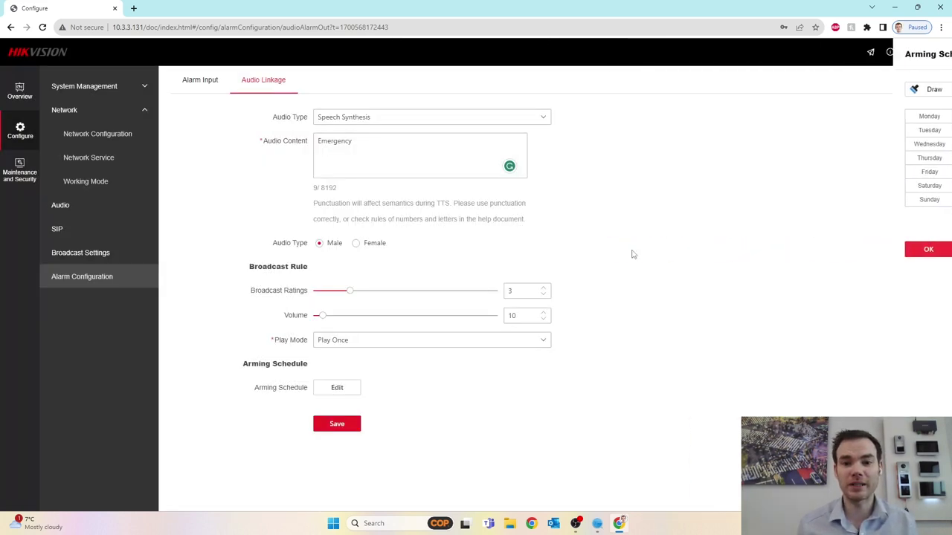
# - Give alarm input A<-1 an Instant arming schedule covering every hour, Monday to Sunday
pyautogui.click(192, 80)
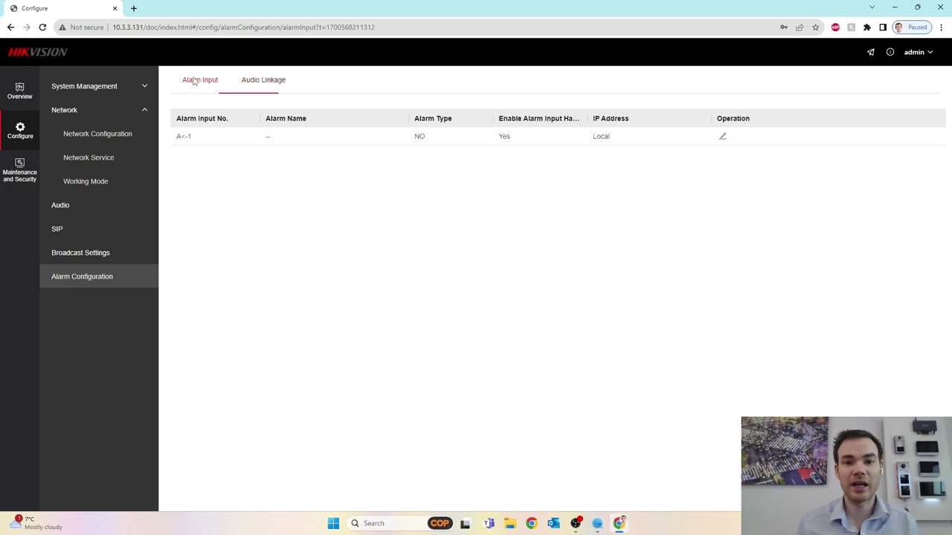
pyautogui.click(723, 139)
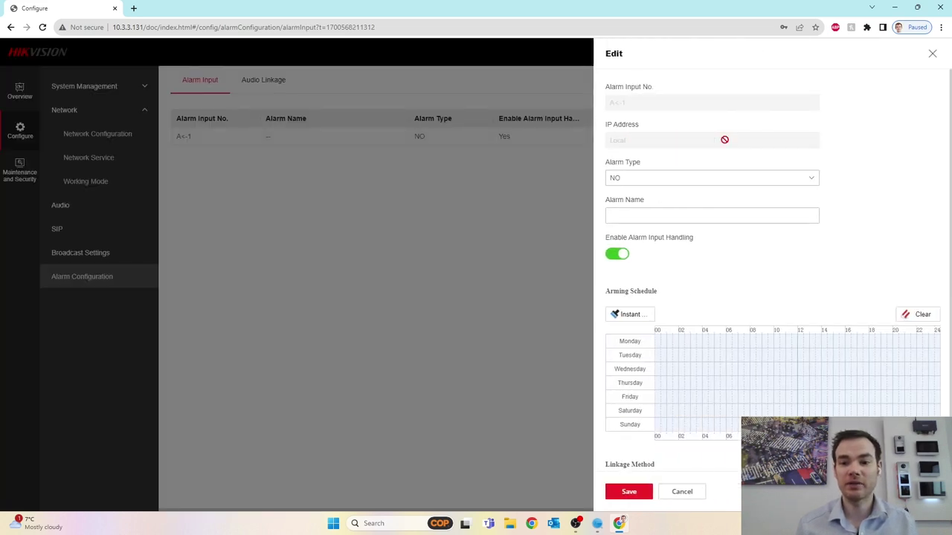
pyautogui.click(628, 316)
pyautogui.moveTo(657, 348); pyautogui.dragTo(937, 429)
# - Enable A<-1's Audio Linkage, save, and reopen it to verify the settings
pyautogui.scroll(-1, 942, 408)
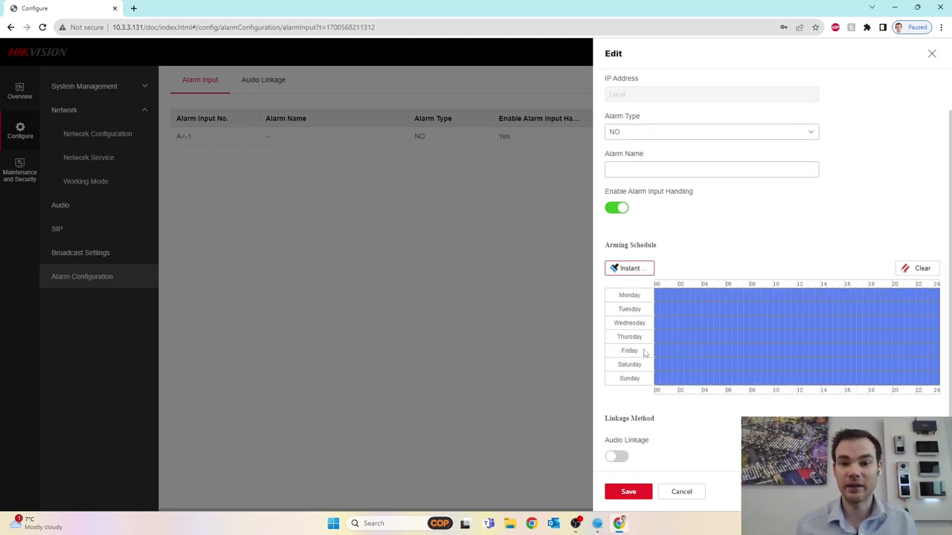
pyautogui.click(617, 457)
pyautogui.click(629, 491)
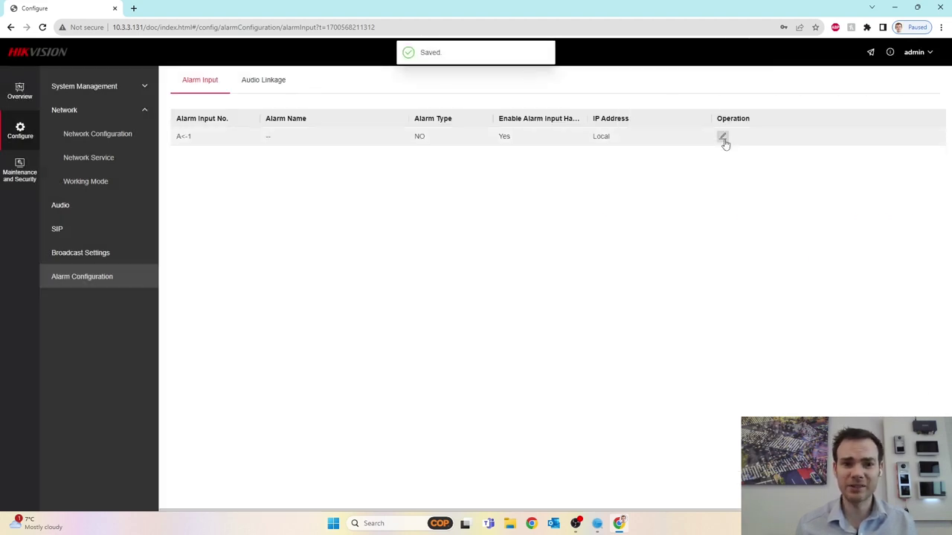
pyautogui.click(722, 138)
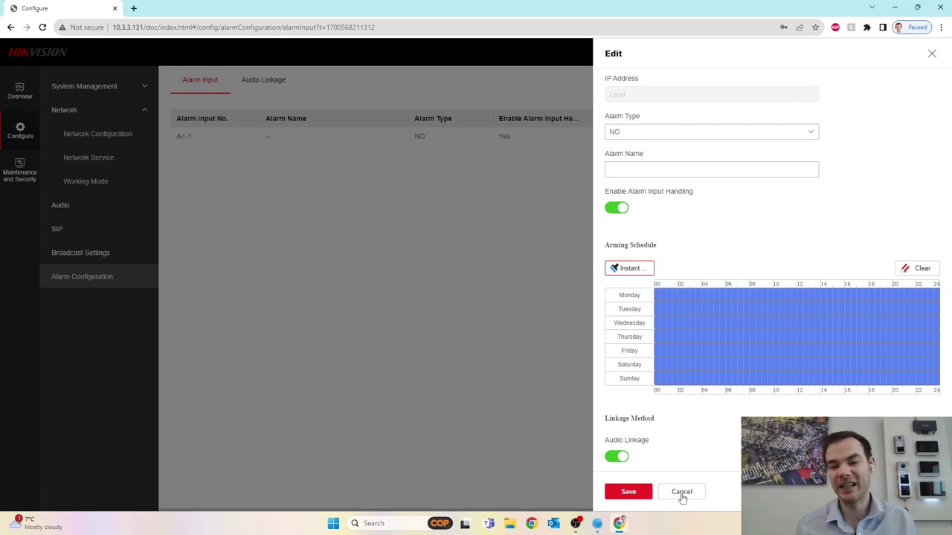
pyautogui.click(678, 492)
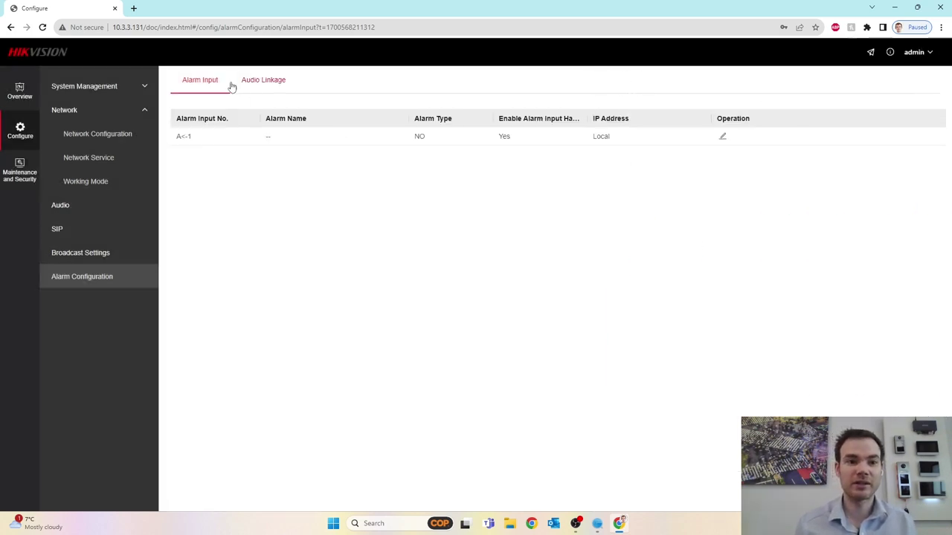
# - Return to Audio Linkage showing the male 'Emergency' speech announcement at volume 10
pyautogui.click(252, 90)
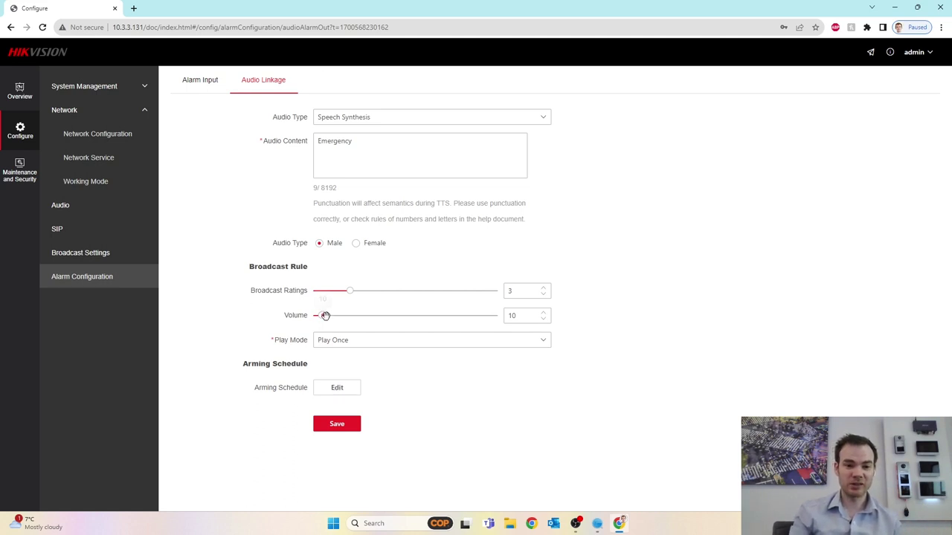
# - Raise the alarm announcement volume to 40 and save
pyautogui.moveTo(324, 318)
pyautogui.moveTo(323, 317); pyautogui.dragTo(352, 327)
pyautogui.click(350, 425)
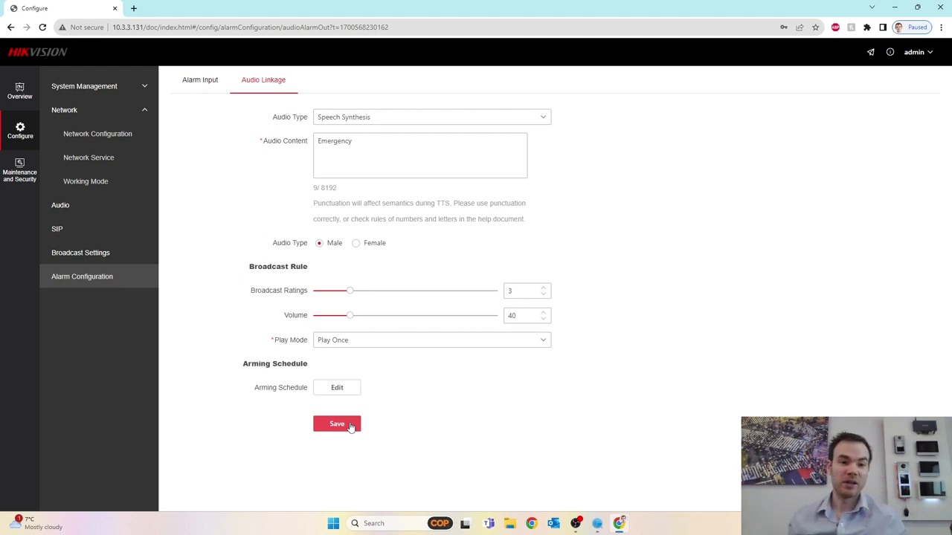
# - Clear the 'Emergency' text to show Audio Content is required, then return to Alarm Input
pyautogui.moveTo(372, 144); pyautogui.dragTo(225, 132)
pyautogui.press('BackSpace')
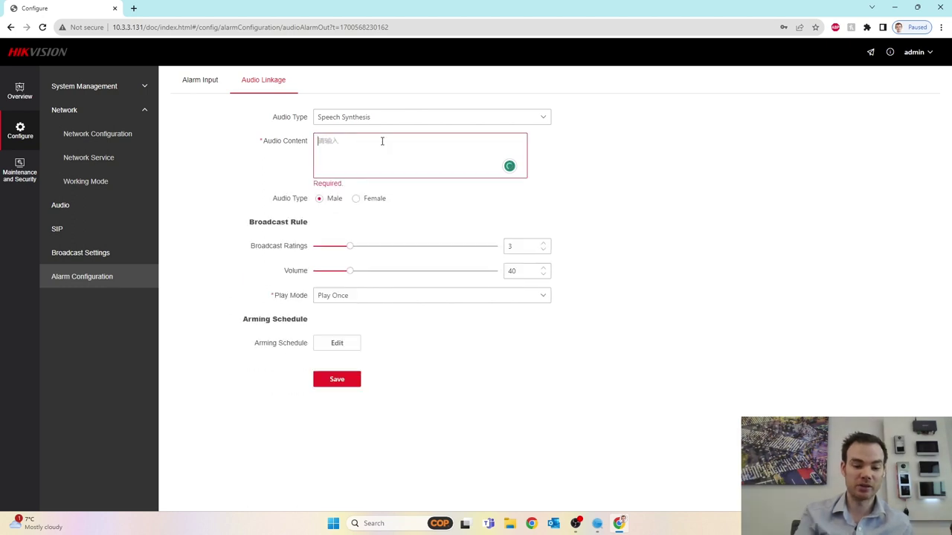
pyautogui.write('z')
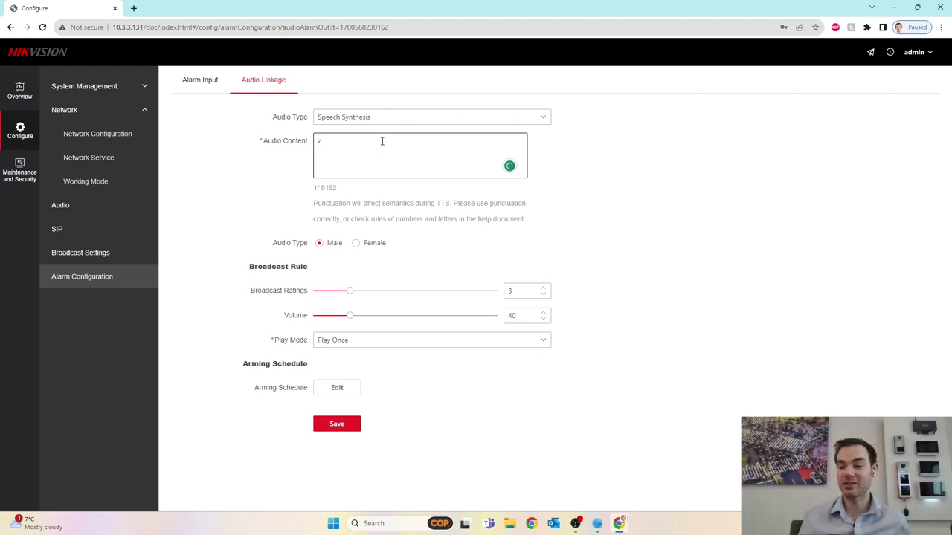
pyautogui.press('BackSpace')
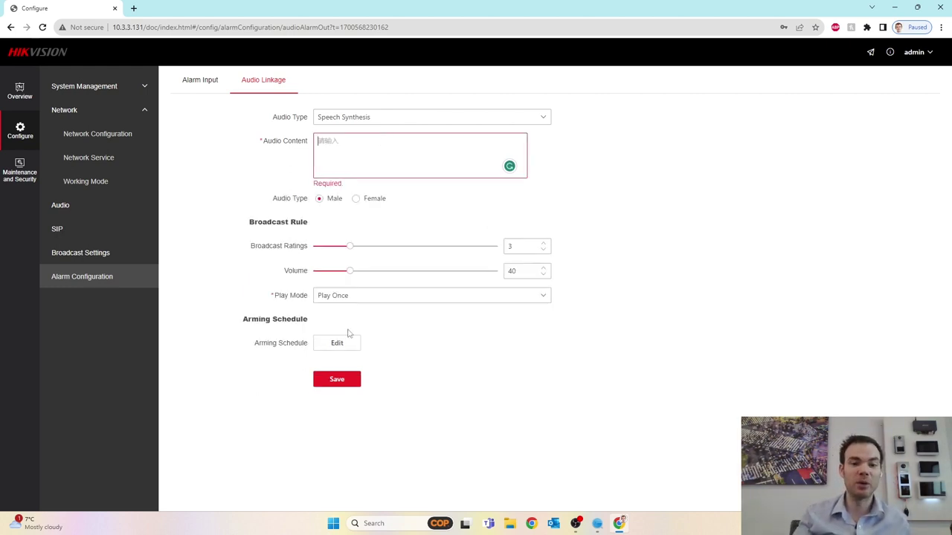
pyautogui.click(207, 91)
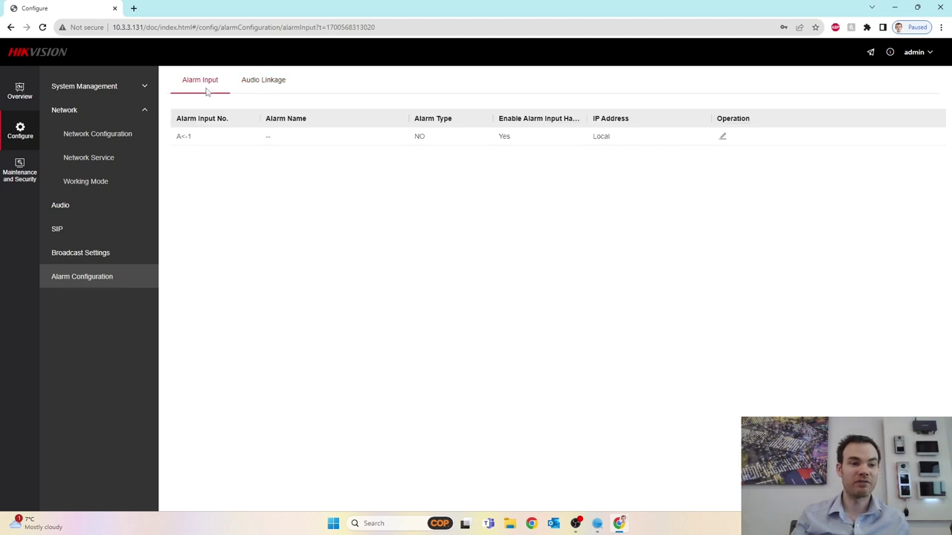
# - Check the Material Library, cancel the import, and add a weekly task (2023-11-21 to 2023-11-28)
pyautogui.click(84, 265)
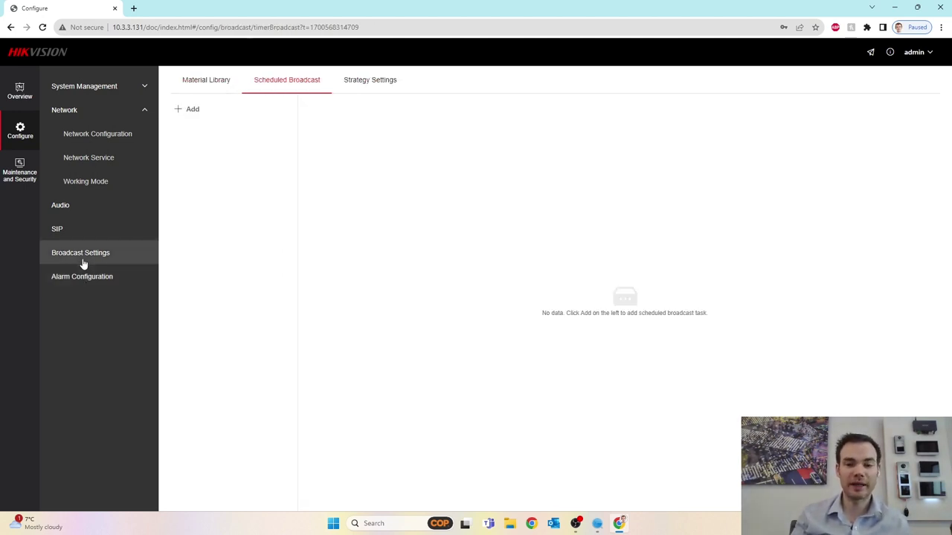
pyautogui.click(200, 87)
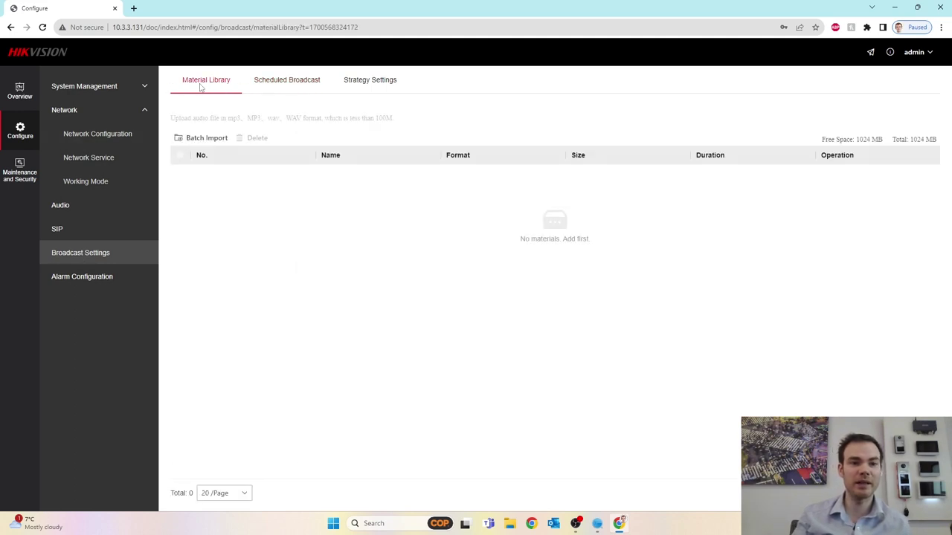
pyautogui.click(202, 145)
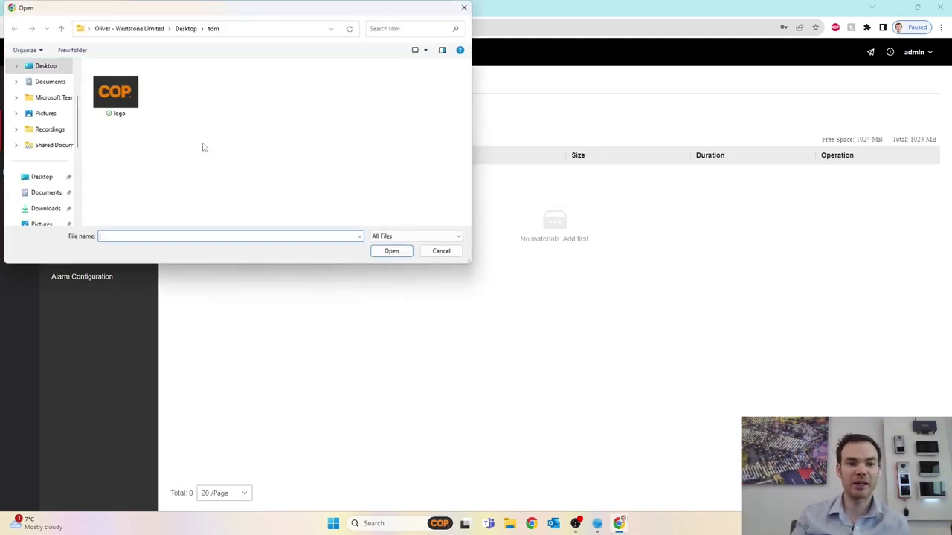
pyautogui.click(440, 252)
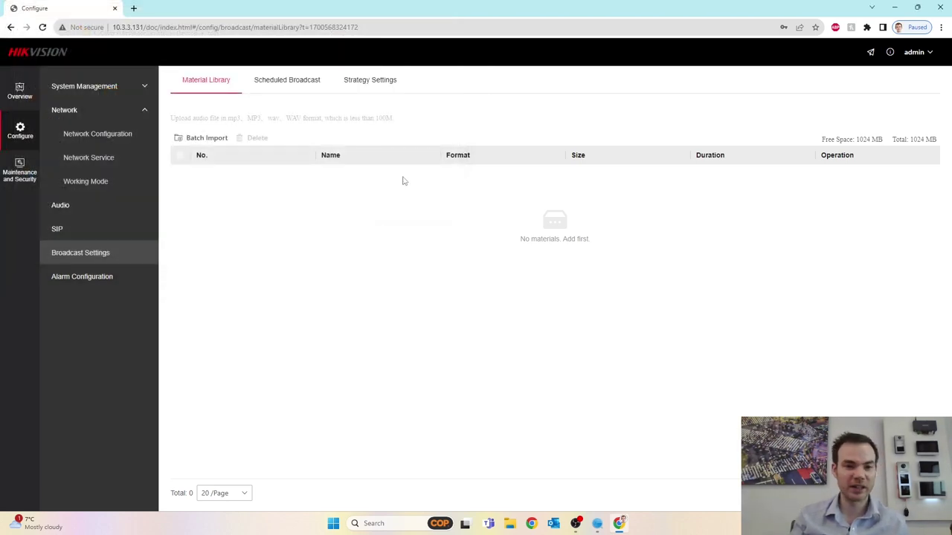
pyautogui.click(310, 88)
pyautogui.click(188, 111)
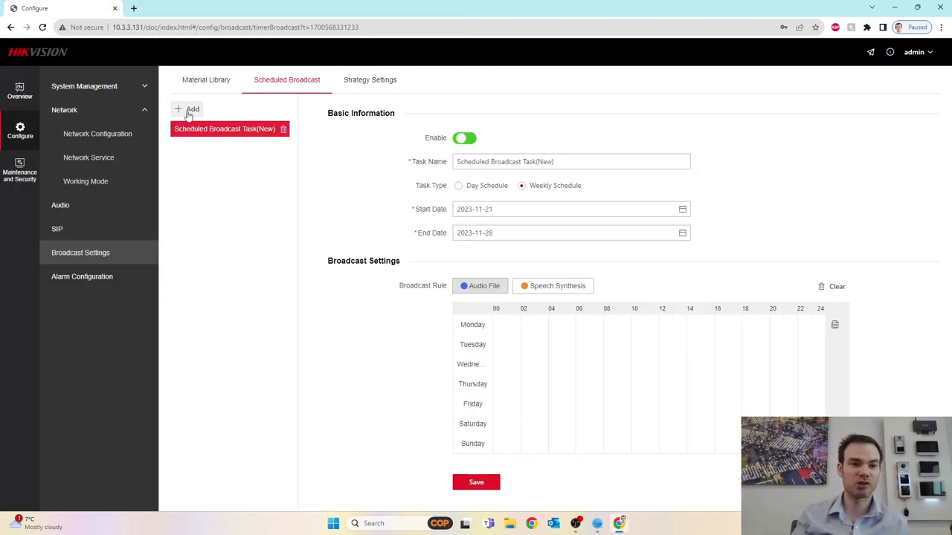
# - Draw a Speech Synthesis slot on Tuesday and trim its start later
pyautogui.click(544, 291)
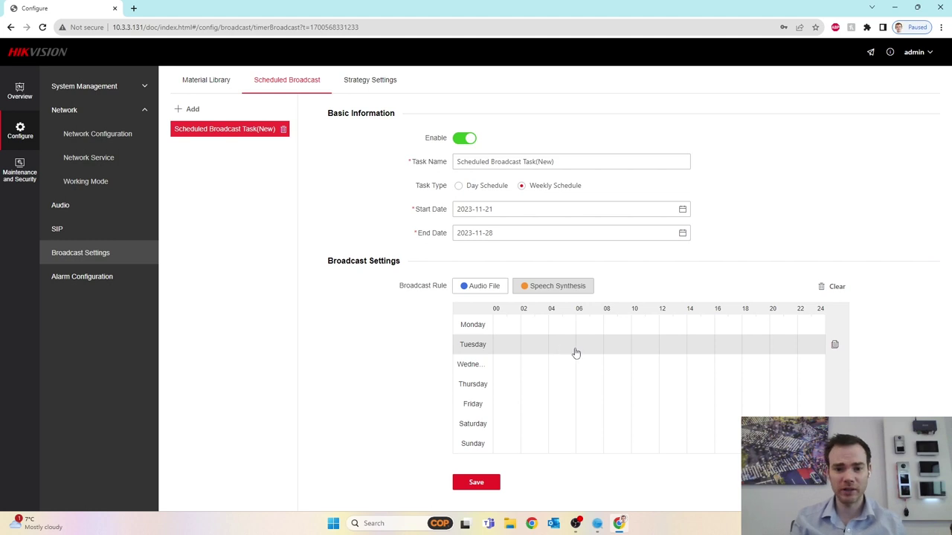
pyautogui.moveTo(575, 353); pyautogui.dragTo(683, 345)
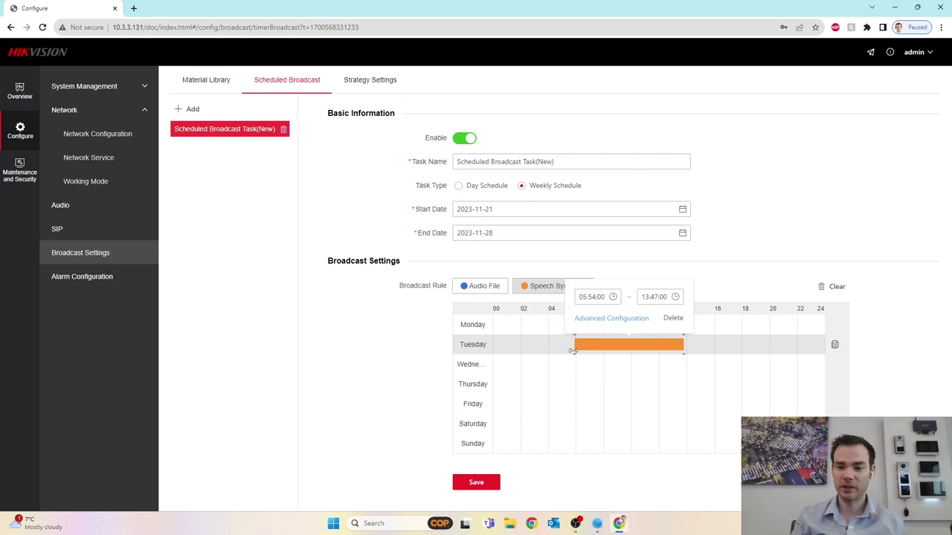
pyautogui.moveTo(573, 346); pyautogui.dragTo(661, 345)
# - Set the Tuesday slot's start time to 12:07:00, running until 13:47:00
pyautogui.click(637, 296)
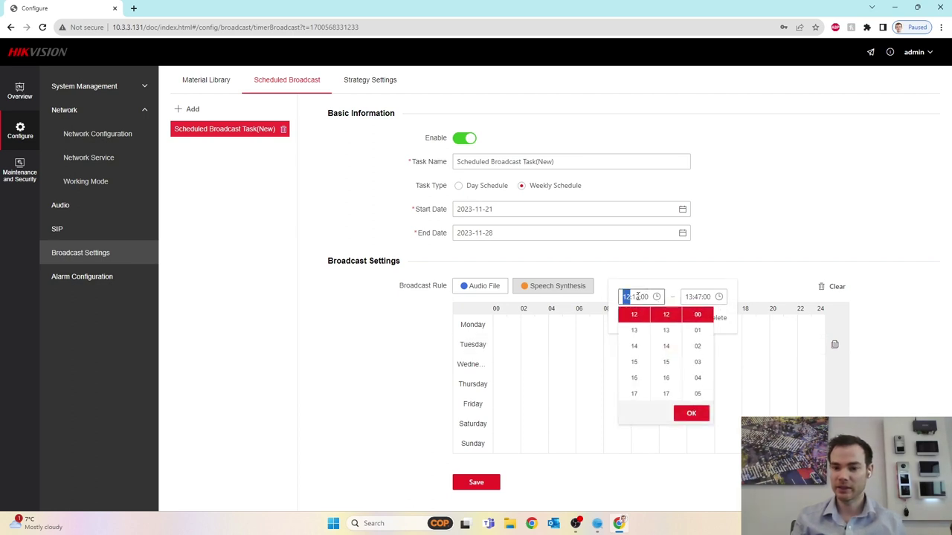
pyautogui.scroll(1, 679, 334)
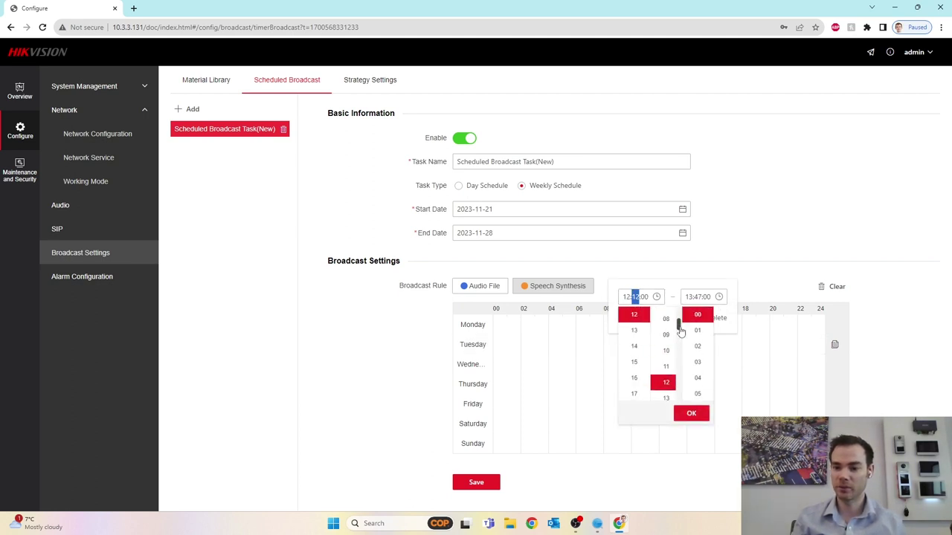
pyautogui.scroll(1, 673, 333)
pyautogui.click(667, 337)
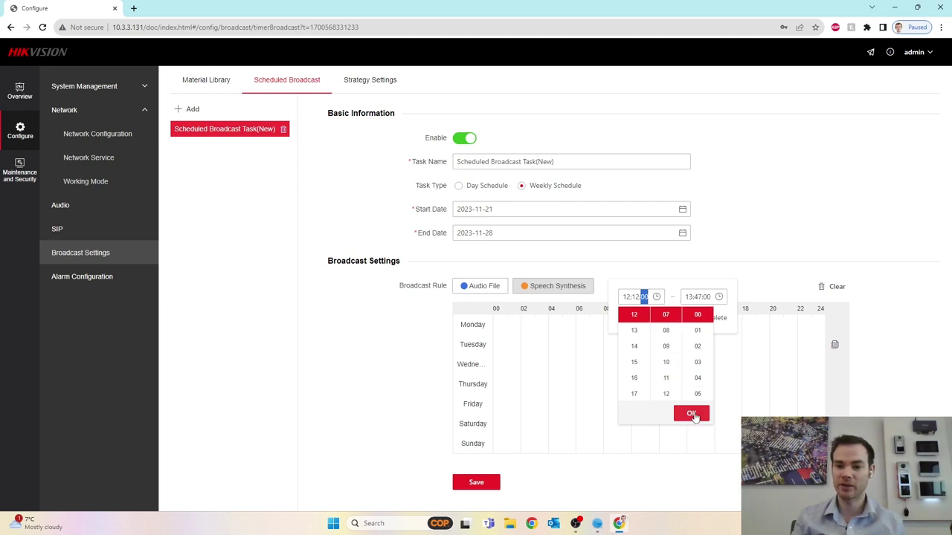
pyautogui.click(691, 412)
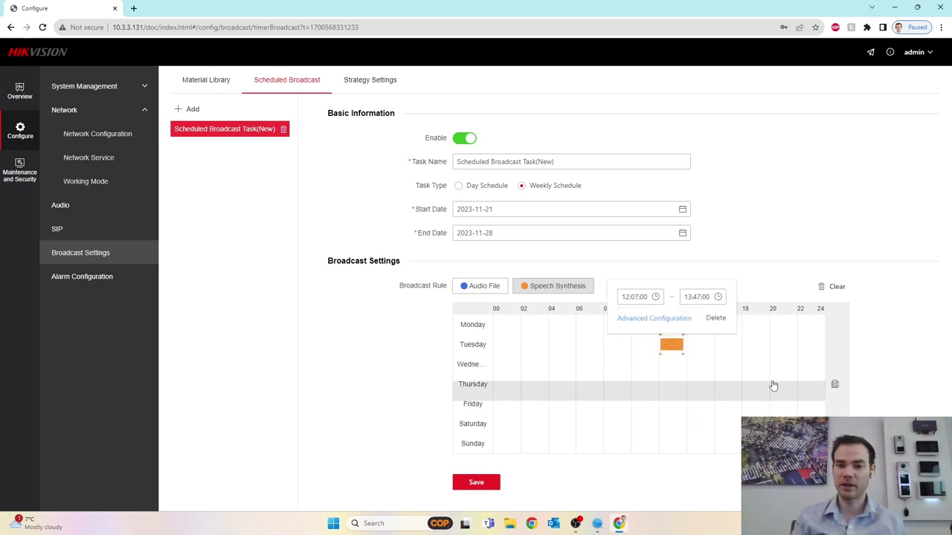
# - In the slot's Advanced Configuration, enter the announcement text 'Welcome to COP'
pyautogui.click(656, 320)
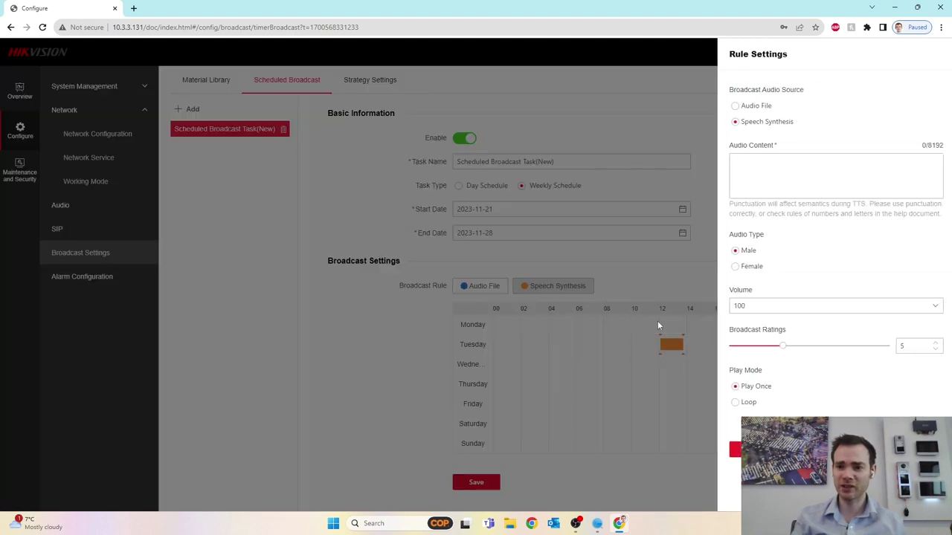
pyautogui.click(777, 186)
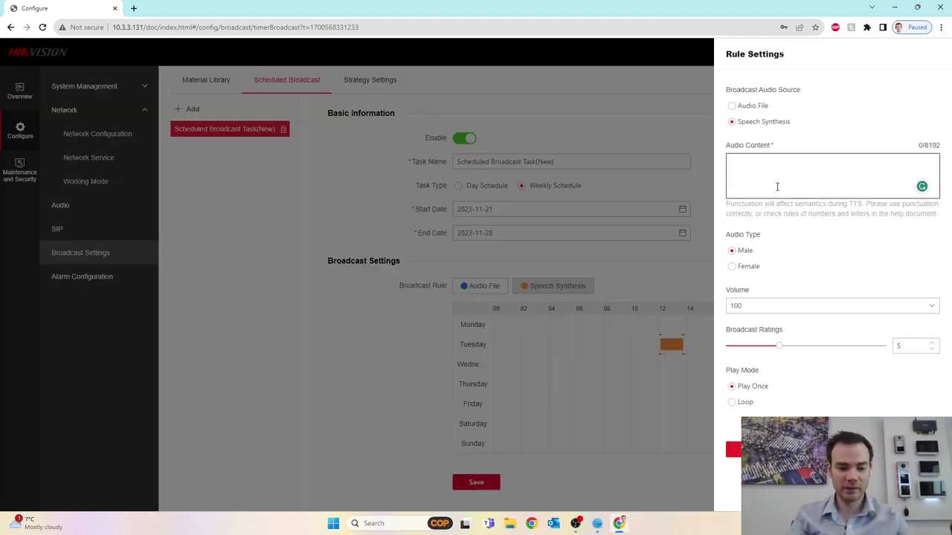
pyautogui.write('Welcome to')
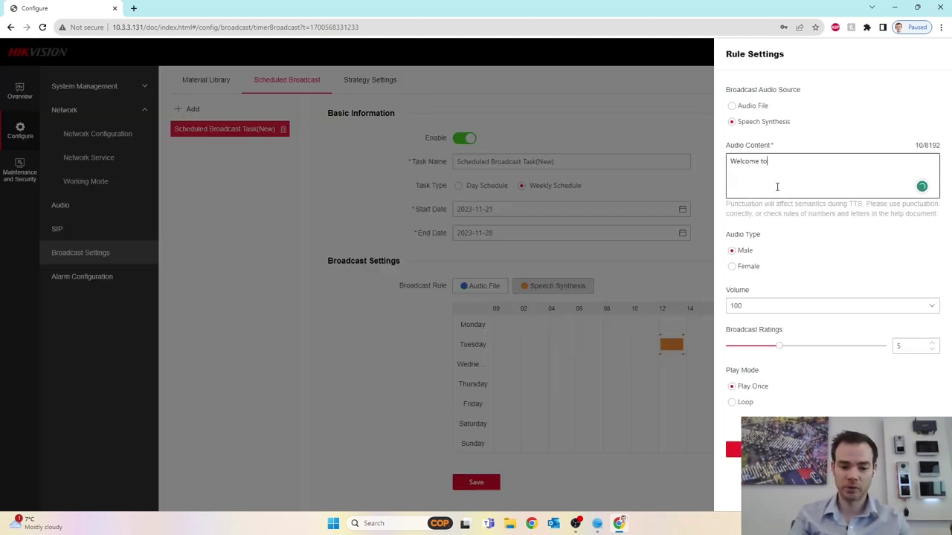
pyautogui.write(' COP')
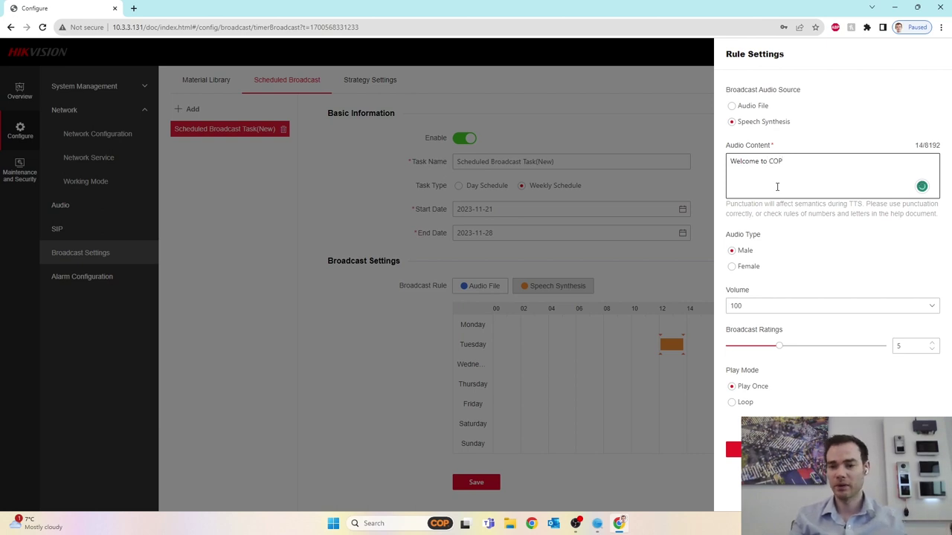
# - Set the slot's volume to 36, then confirm and save the broadcast task
pyautogui.click(801, 307)
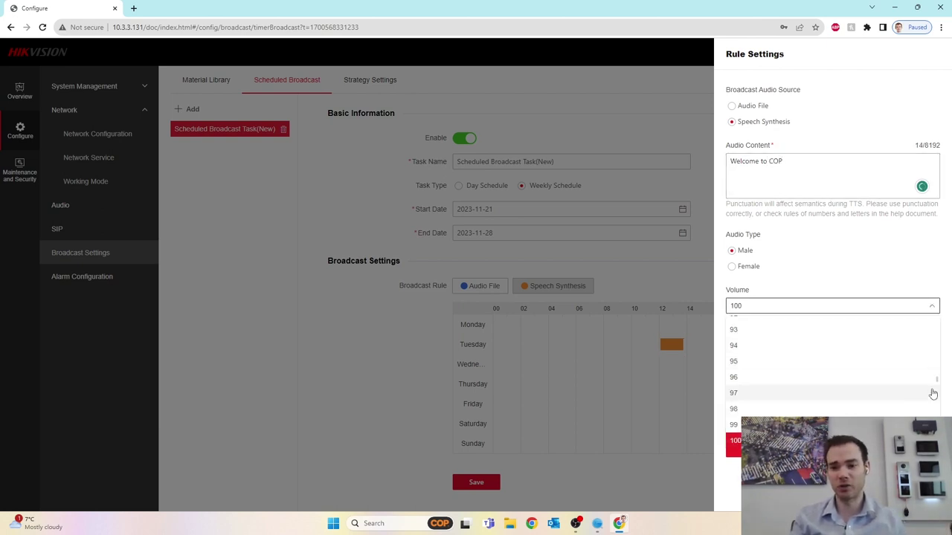
pyautogui.moveTo(938, 383); pyautogui.dragTo(928, 354)
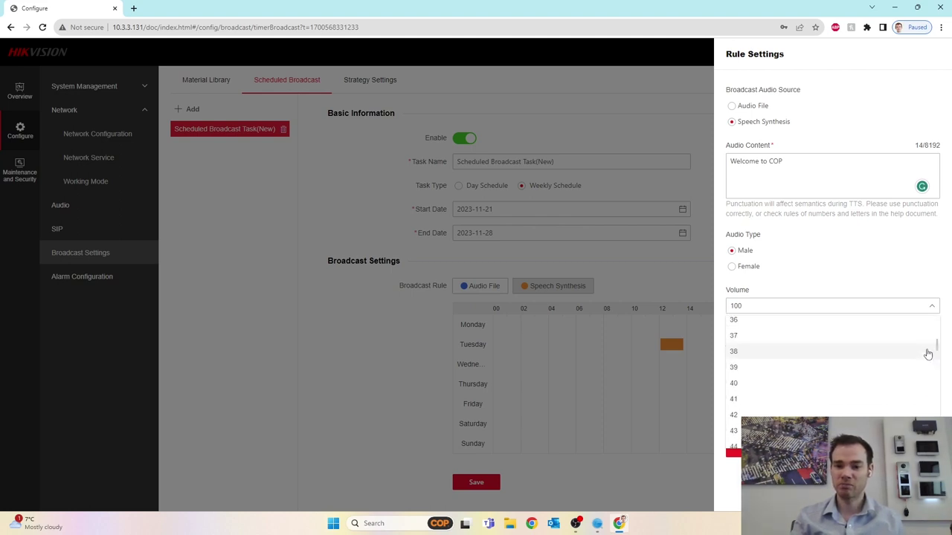
pyautogui.click(874, 325)
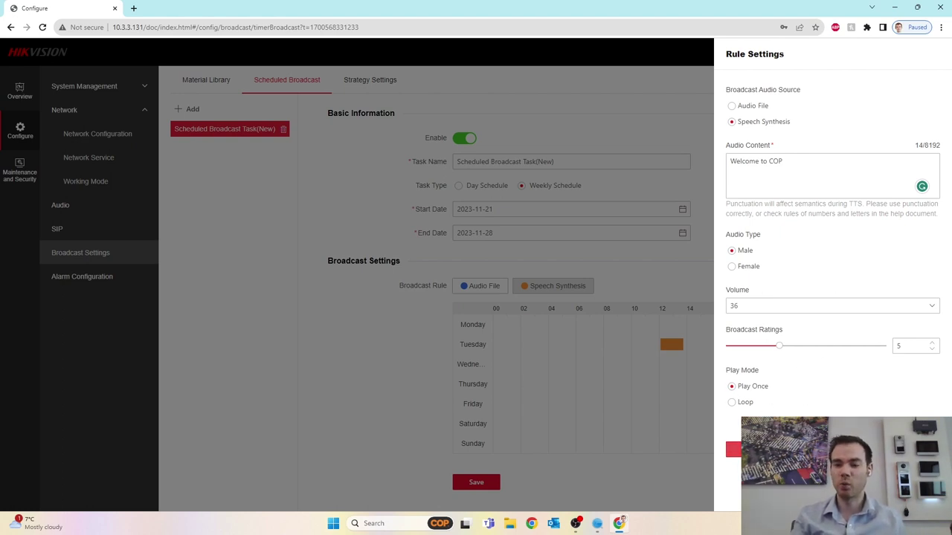
pyautogui.click(733, 449)
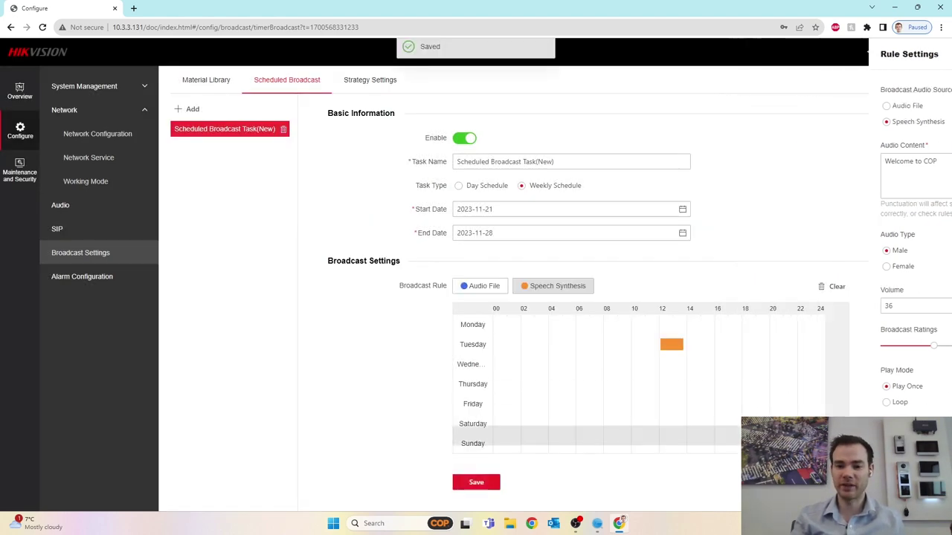
pyautogui.click(469, 484)
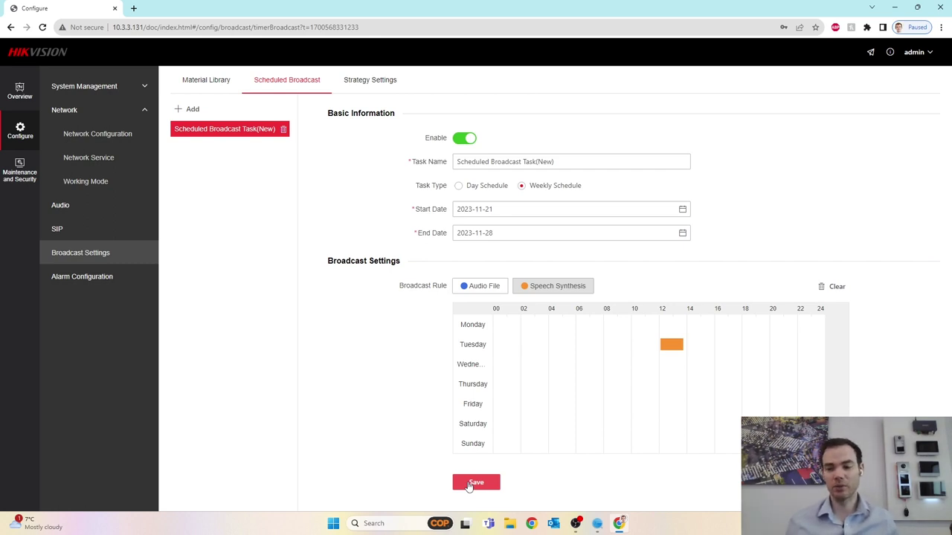
pyautogui.click(618, 523)
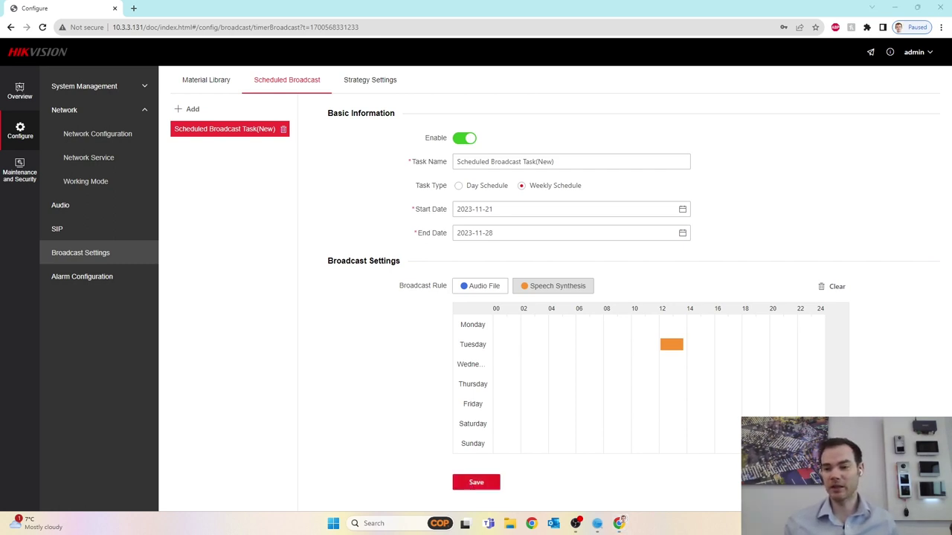
pyautogui.press('super+n')
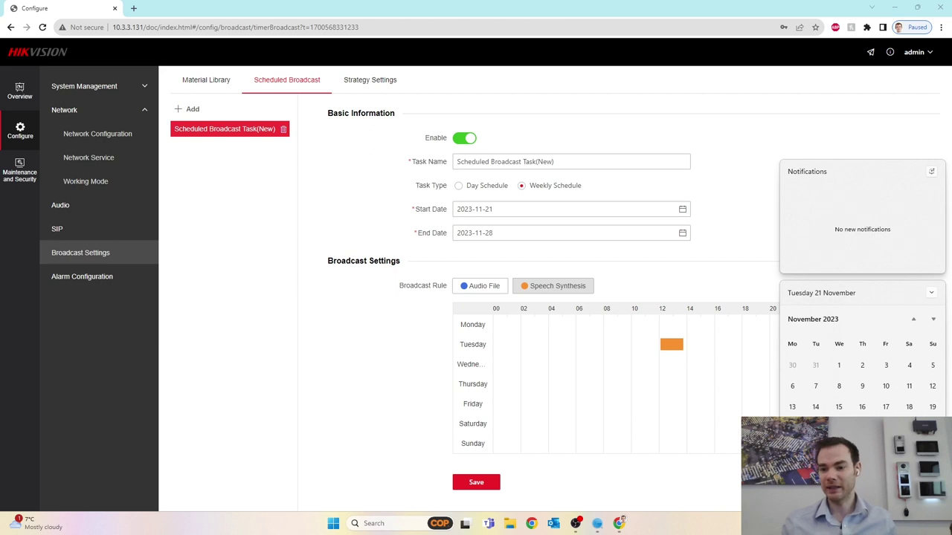
pyautogui.click(733, 531)
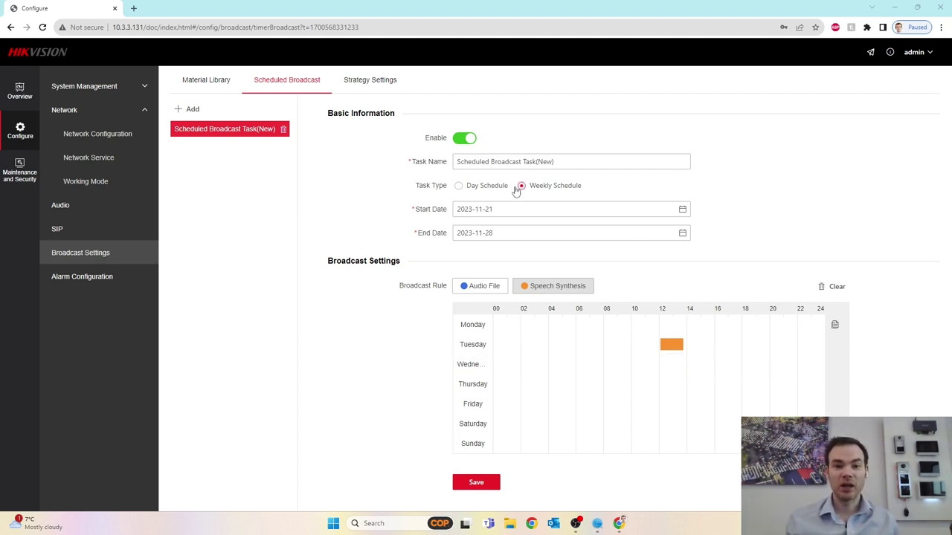
# - Toggle the task type to Day Schedule and back to weekly, then add a second broadcast task
pyautogui.click(474, 195)
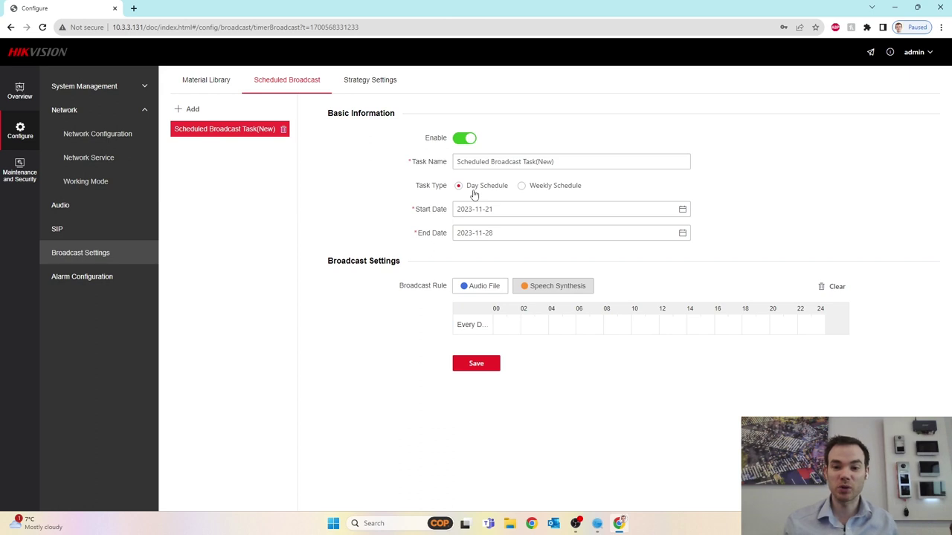
pyautogui.click(522, 186)
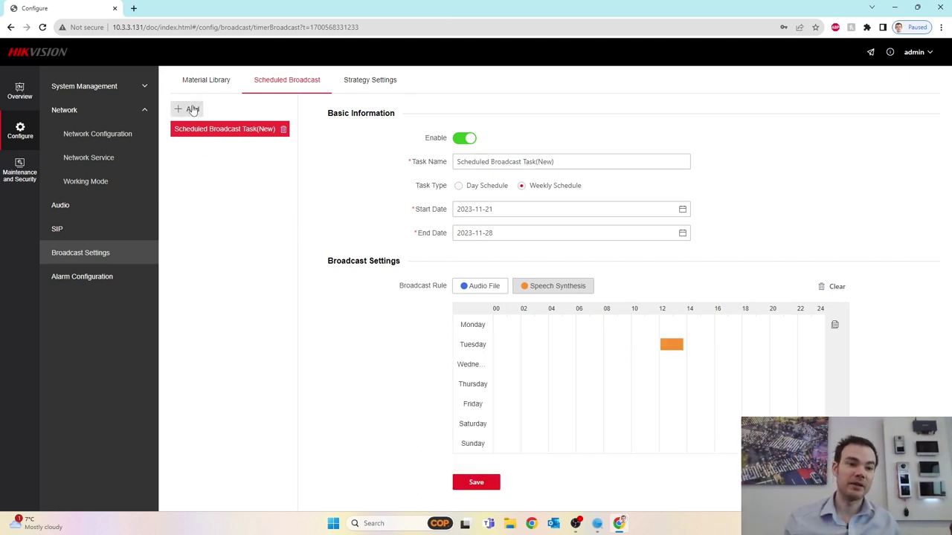
pyautogui.click(193, 110)
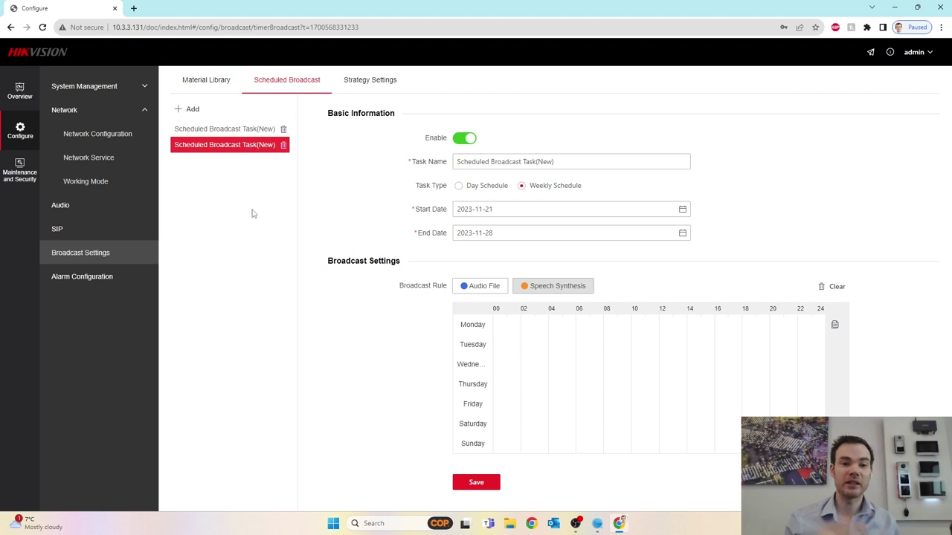
# - Delete both scheduled broadcast tasks, confirming each deletion with OK
pyautogui.click(283, 147)
pyautogui.click(480, 305)
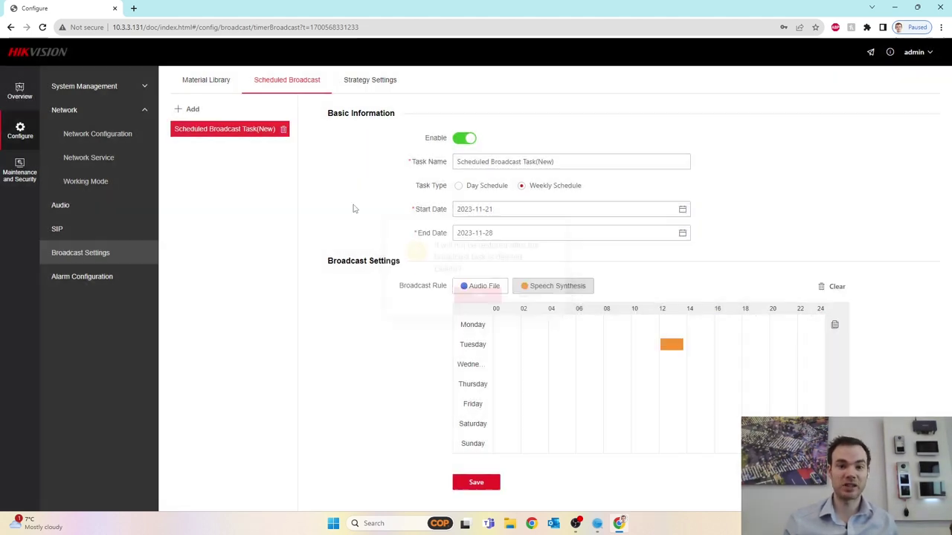
pyautogui.click(283, 130)
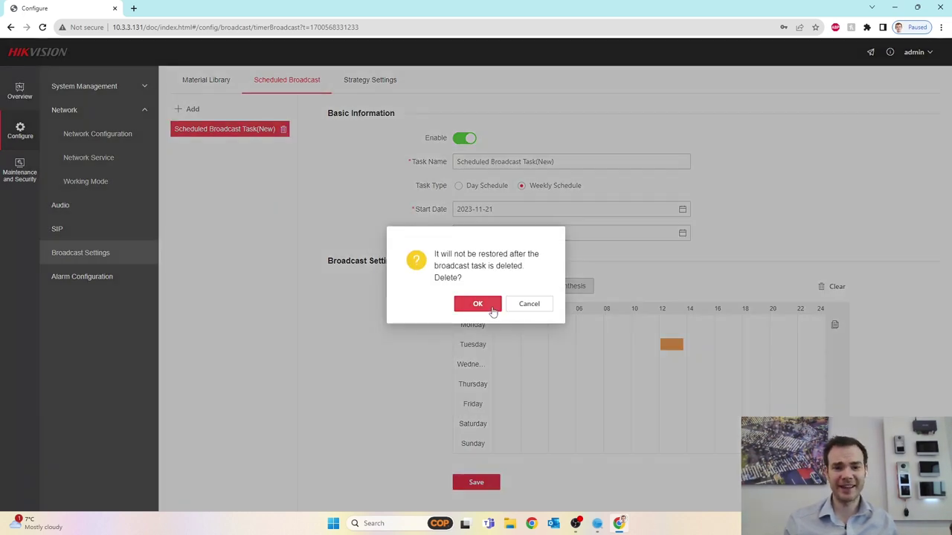
pyautogui.click(476, 304)
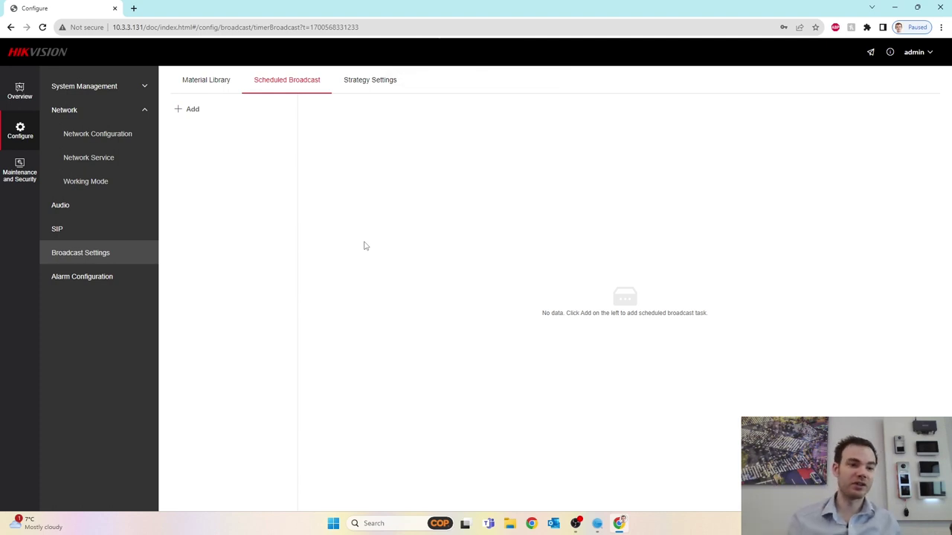
pyautogui.click(97, 229)
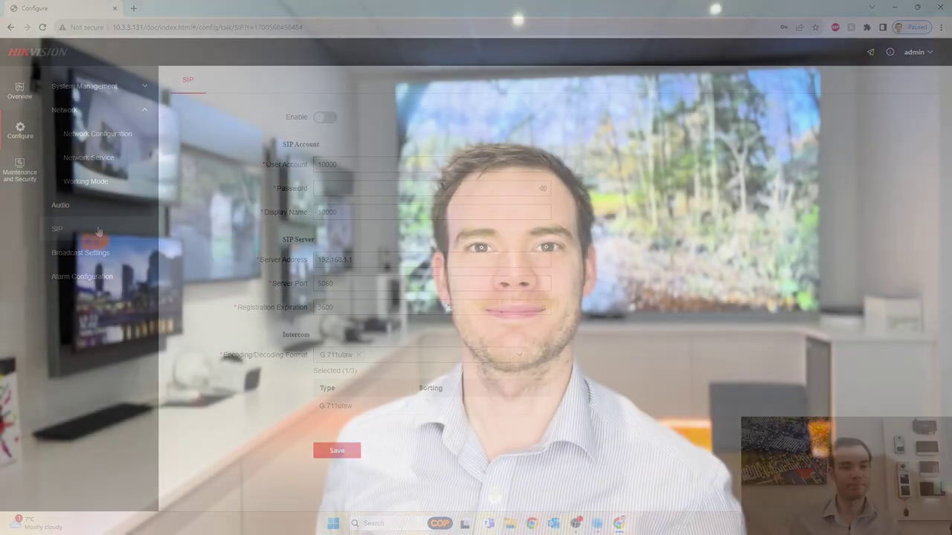